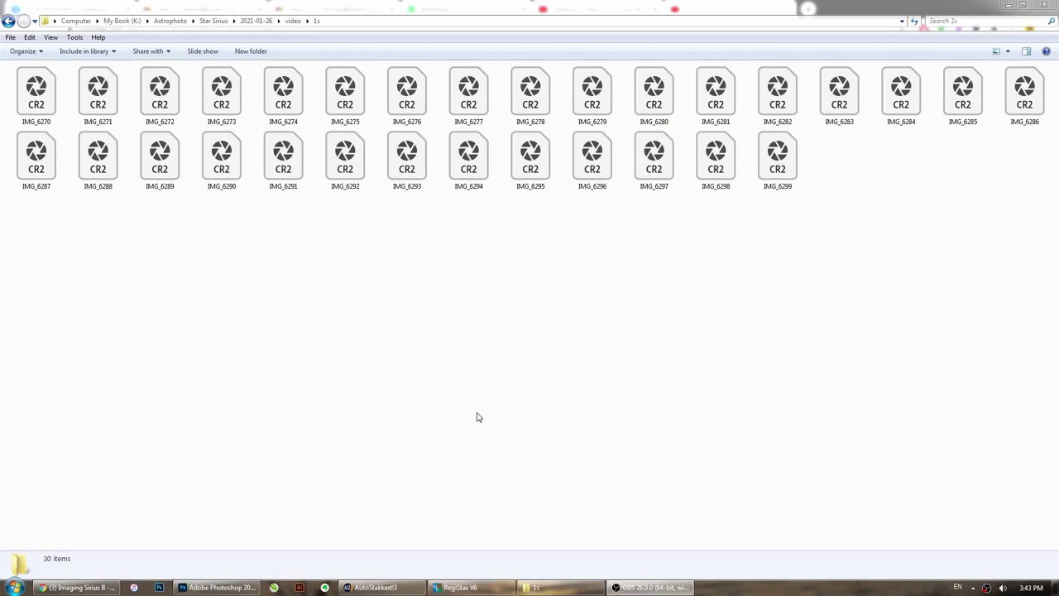
pyautogui.moveTo(1033, 256); pyautogui.dragTo(23, 71)
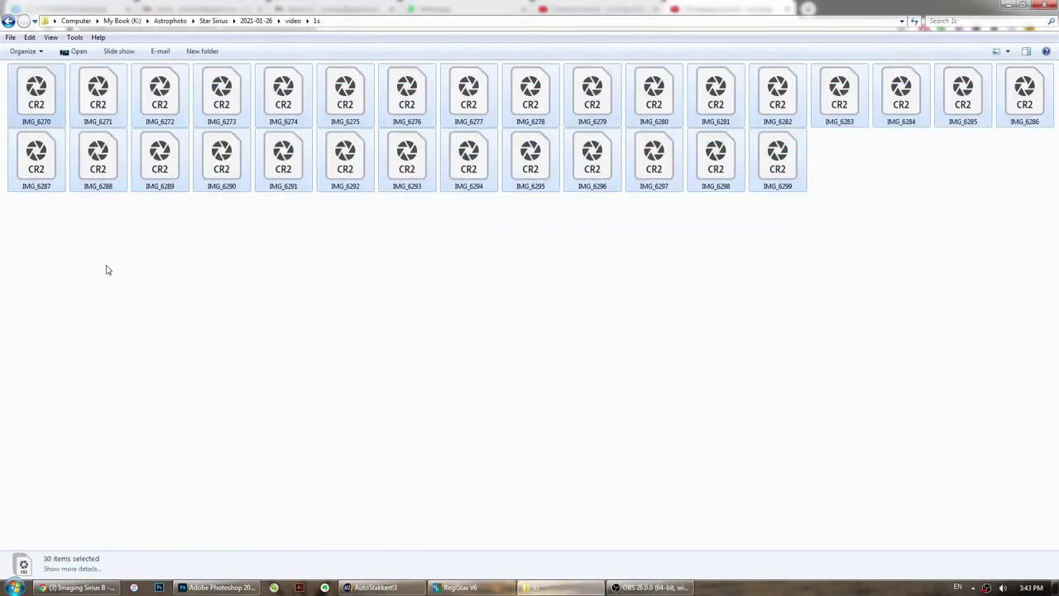
pyautogui.click(106, 270)
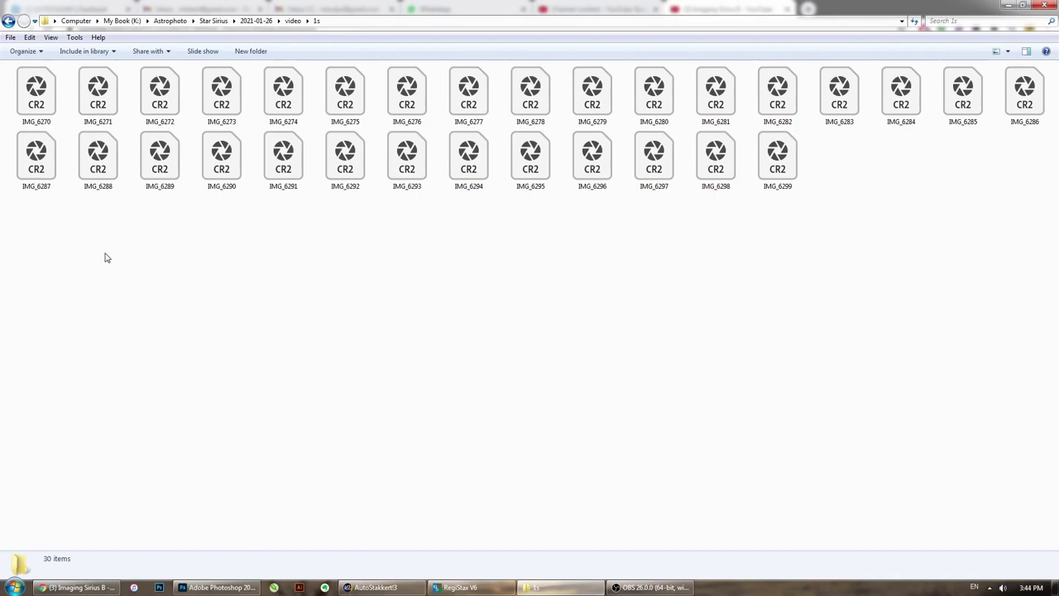
# Step: Run Image Processor on the 1s folder, saving TIFFs with the Astro Crop800x1200 action
pyautogui.click(228, 588)
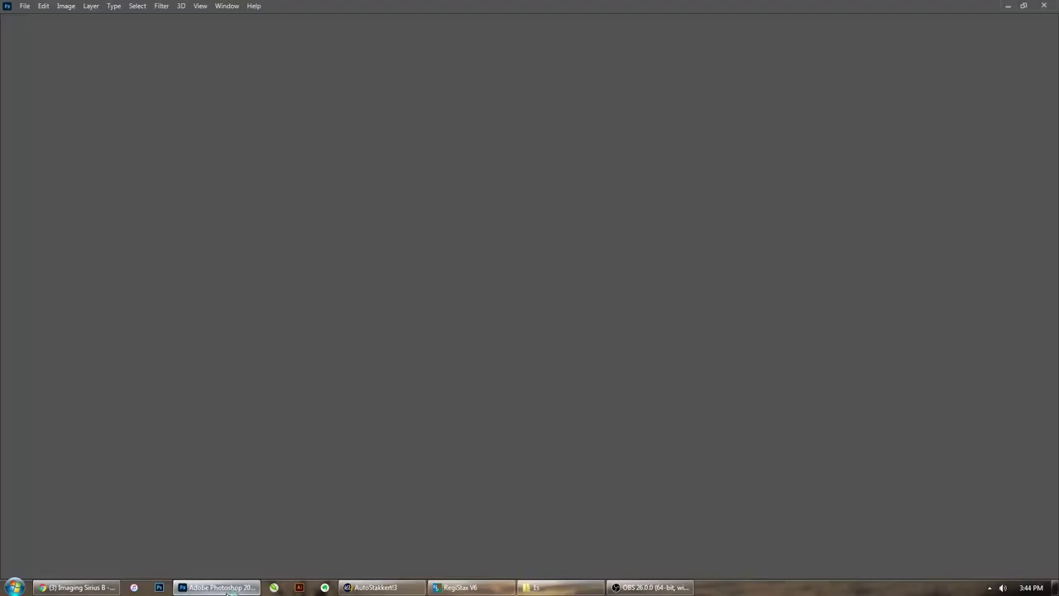
pyautogui.click(24, 6)
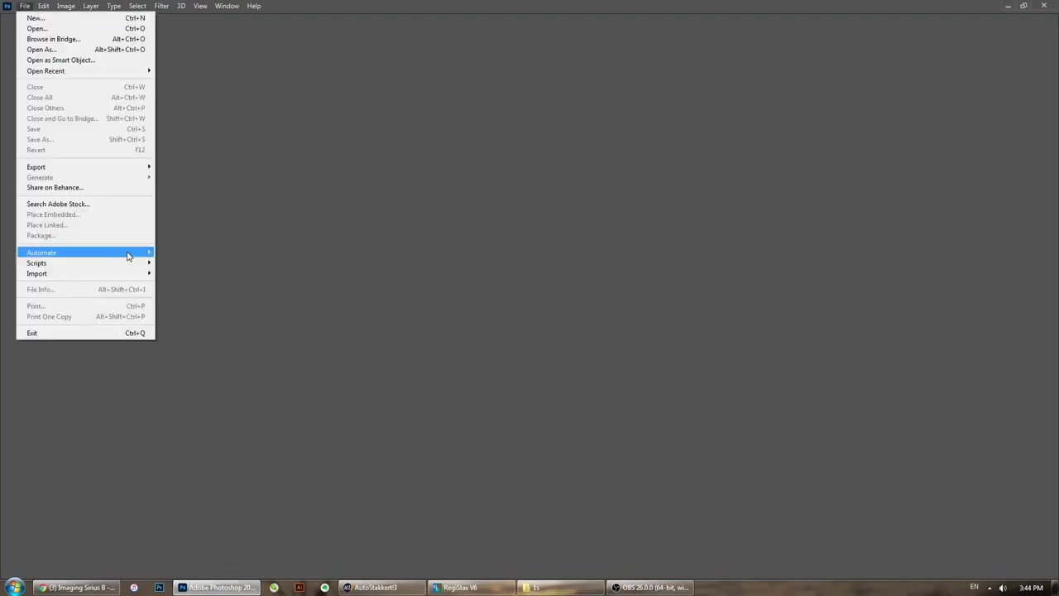
pyautogui.moveTo(128, 262)
pyautogui.click(177, 263)
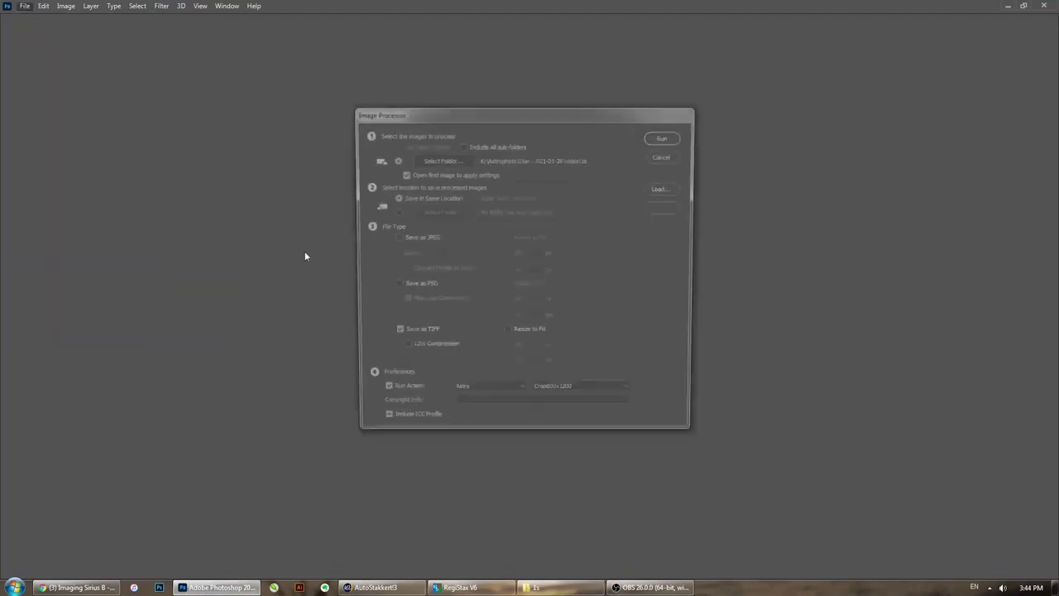
pyautogui.click(447, 162)
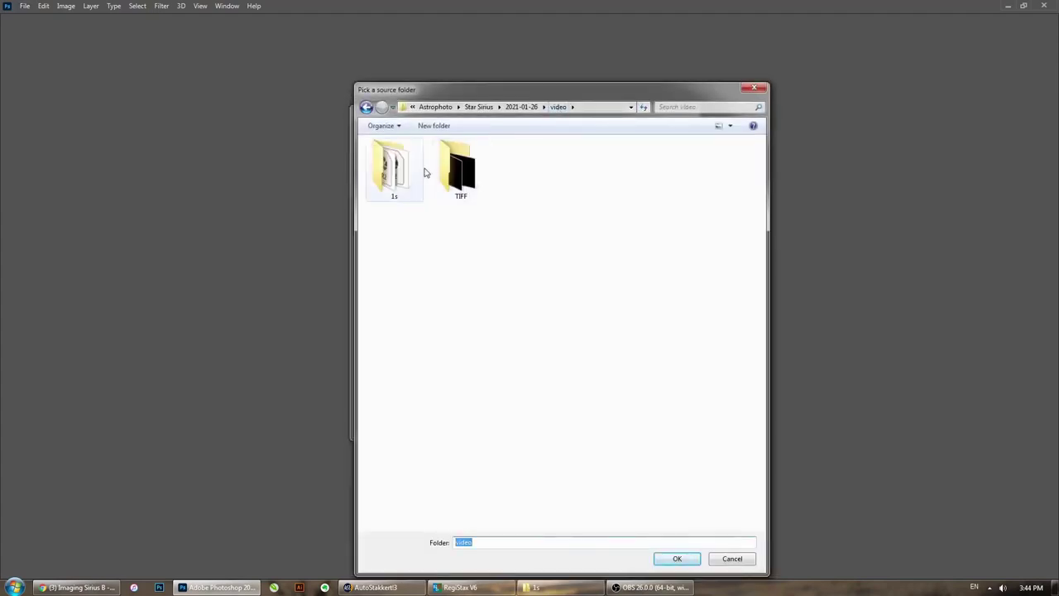
pyautogui.doubleClick(392, 168)
pyautogui.click(677, 559)
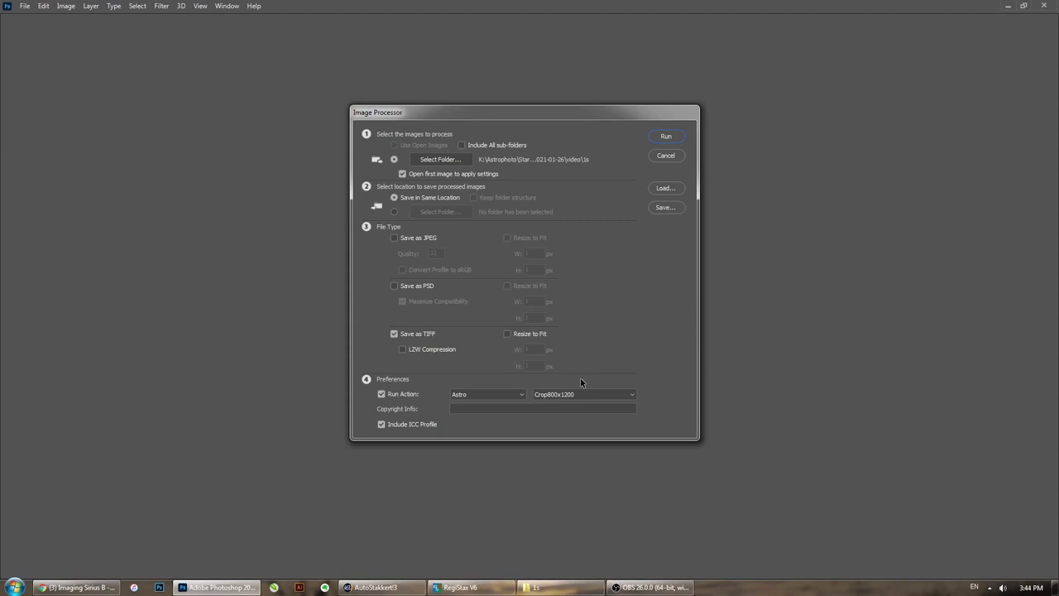
pyautogui.click(665, 136)
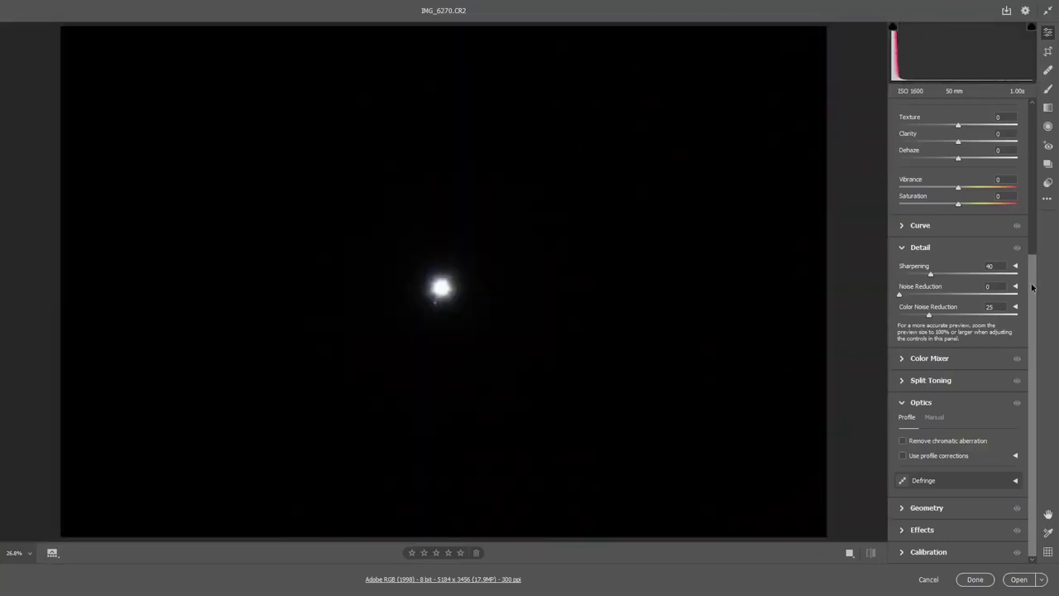
# Step: Accept IMG_6270's Camera Raw settings (Sharpening 40, Color Noise Reduction 25) and open it
pyautogui.moveTo(1032, 287)
pyautogui.mouseDown()
pyautogui.moveTo(1036, 175)
pyautogui.moveTo(1036, 267)
pyautogui.mouseUp()
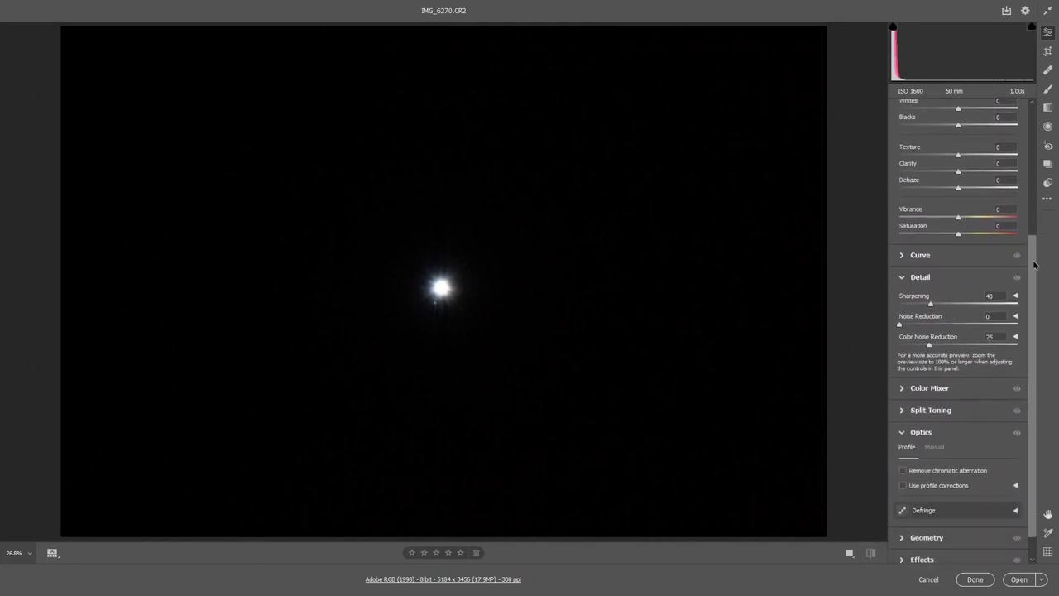
pyautogui.moveTo(1034, 264); pyautogui.dragTo(1033, 279)
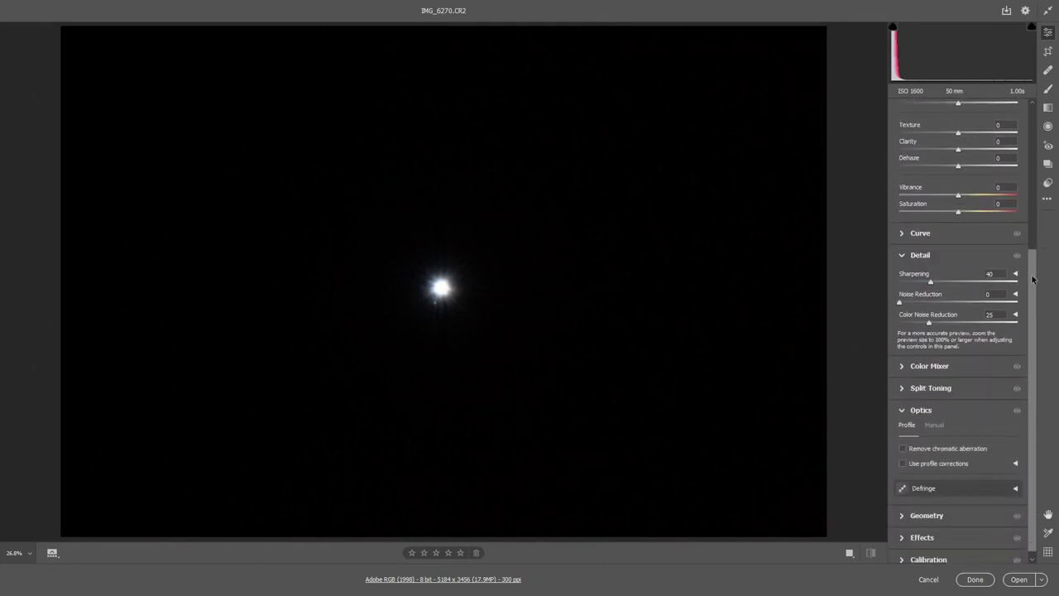
pyautogui.click(1017, 582)
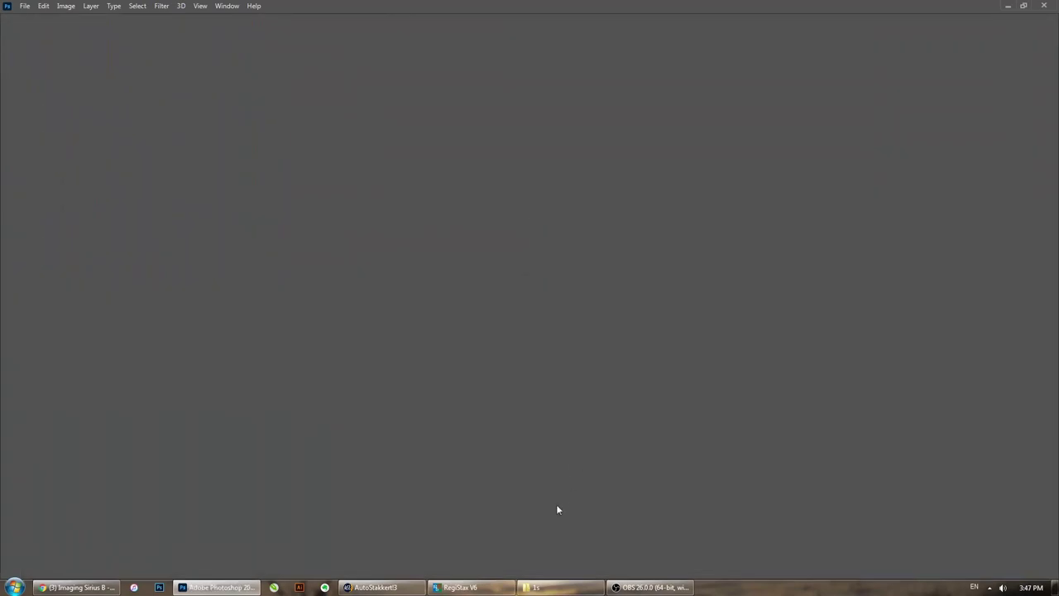
# Step: Select all 30 TIFF frames in the TIFF folder and drop them onto AutoStakkert!
pyautogui.click(557, 586)
pyautogui.doubleClick(40, 96)
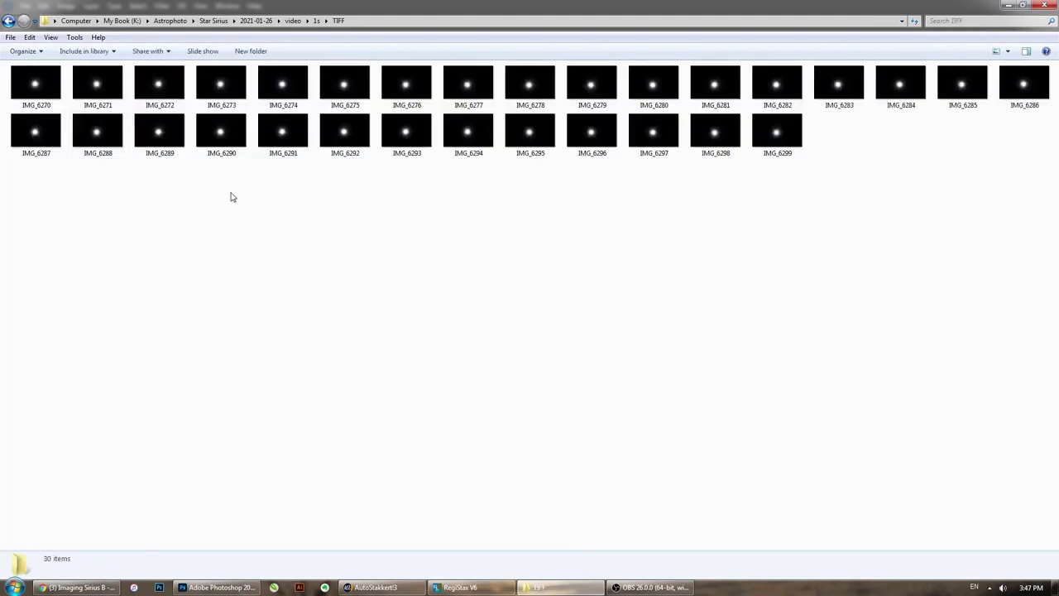
pyautogui.moveTo(1034, 202); pyautogui.dragTo(17, 74)
pyautogui.click(90, 236)
pyautogui.moveTo(1045, 187); pyautogui.dragTo(207, 220)
# Step: Anchor image stabilization on Sirius and analyse the 30 frames for quality
pyautogui.keyDown('ctrl'); pyautogui.click(672, 265); pyautogui.keyUp('ctrl')
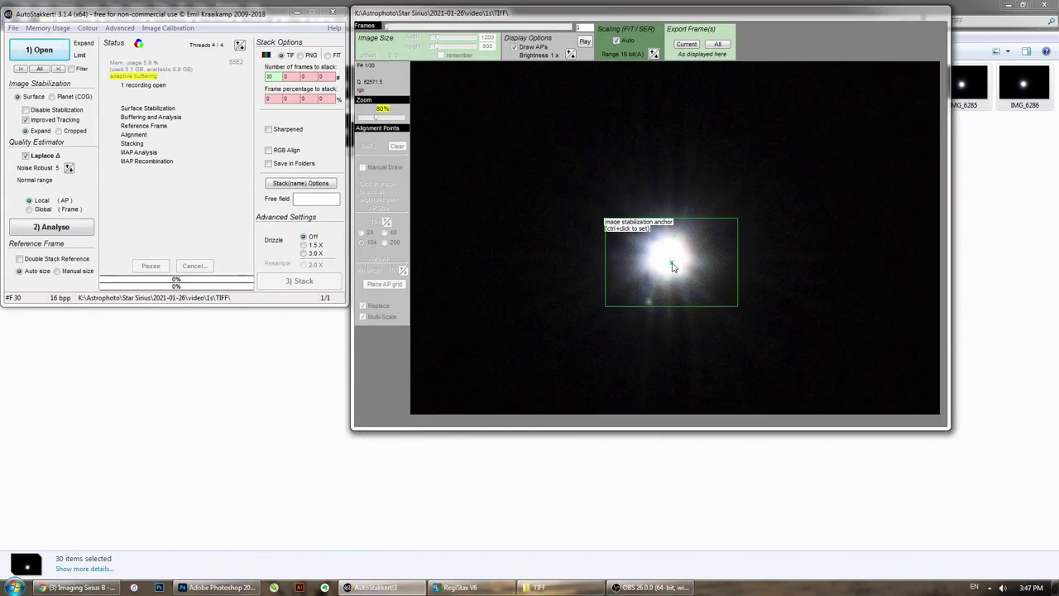
pyautogui.scroll(3, 672, 265)
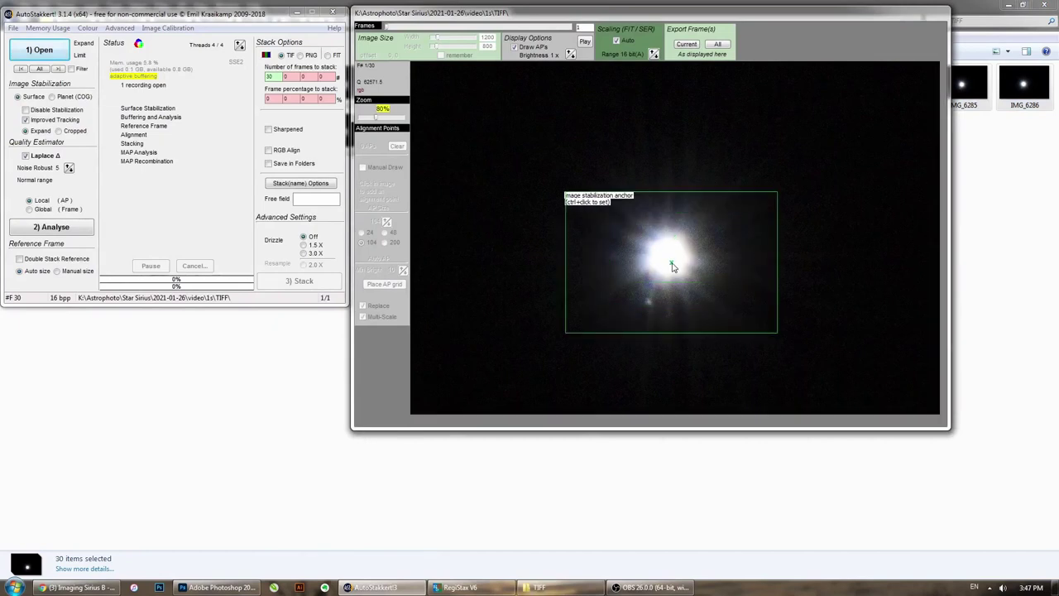
pyautogui.click(67, 230)
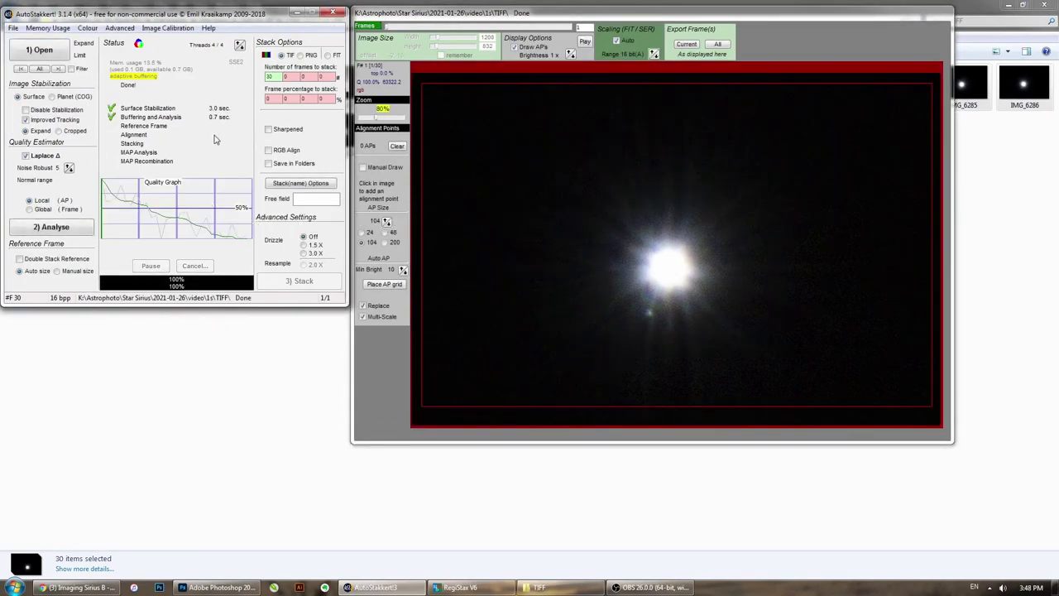
# Step: Manually place alignment points around Sirius and its faint companion, then stack the best frames
pyautogui.click(379, 167)
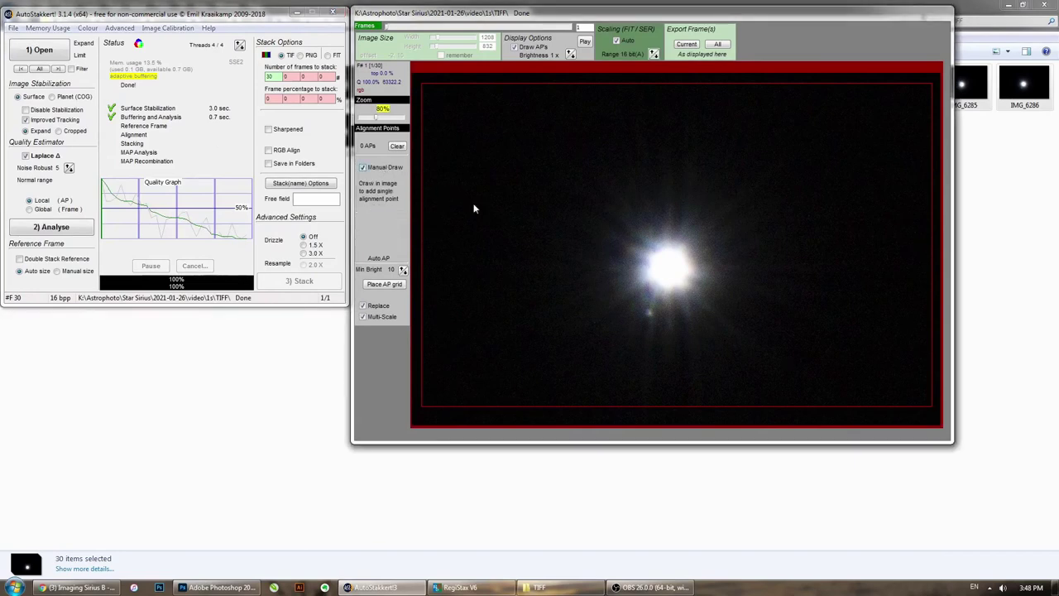
pyautogui.moveTo(572, 199); pyautogui.dragTo(755, 346)
pyautogui.moveTo(641, 299); pyautogui.dragTo(660, 322)
pyautogui.moveTo(619, 227); pyautogui.dragTo(712, 303)
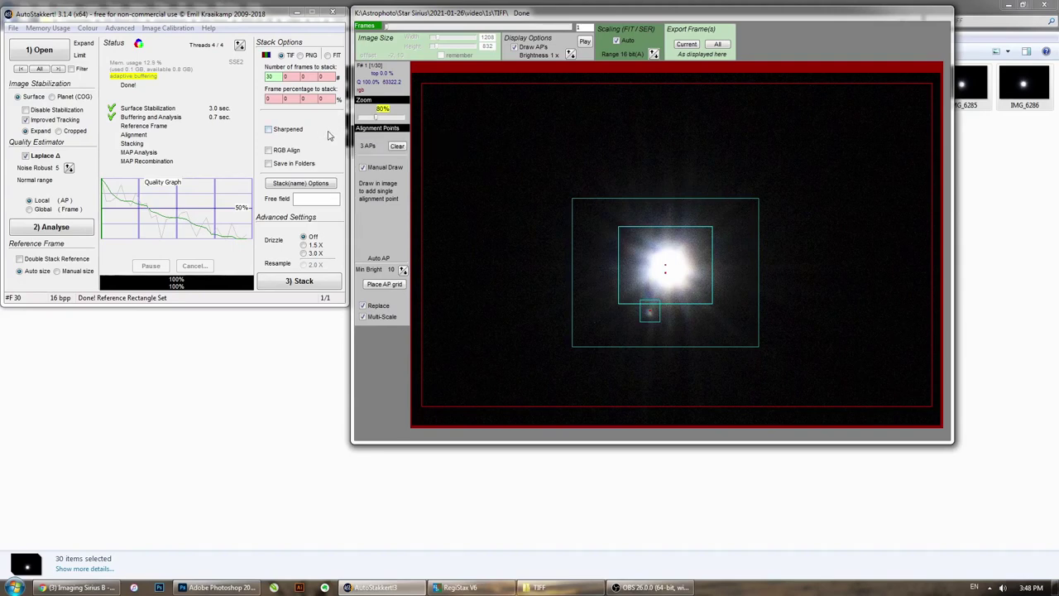
pyautogui.click(331, 283)
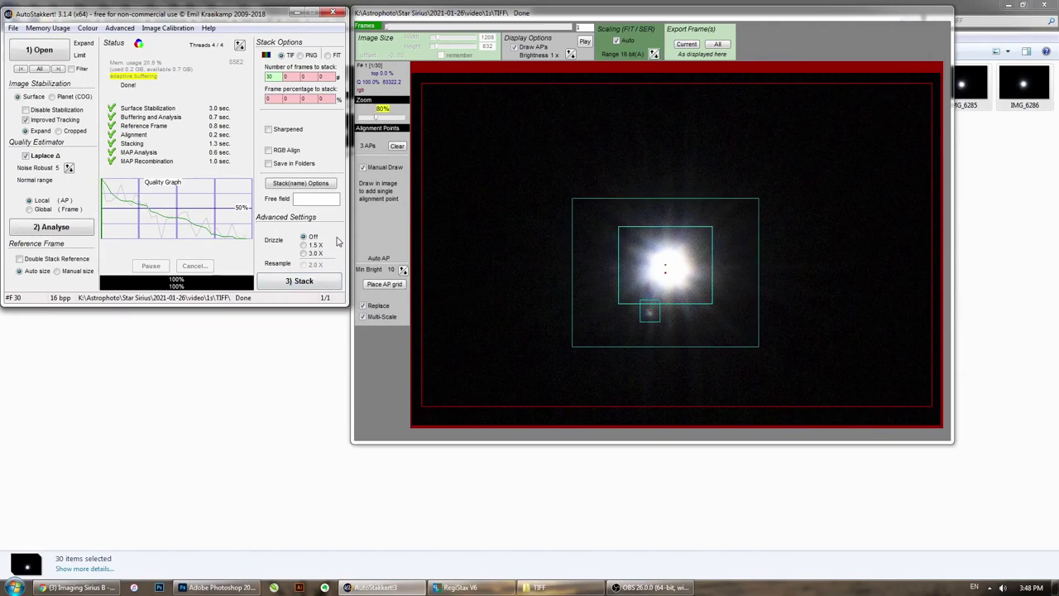
# Step: Locate TIFF_F30 in the 1s folder, preview it in Photoshop, then close it
pyautogui.click(497, 497)
pyautogui.click(316, 21)
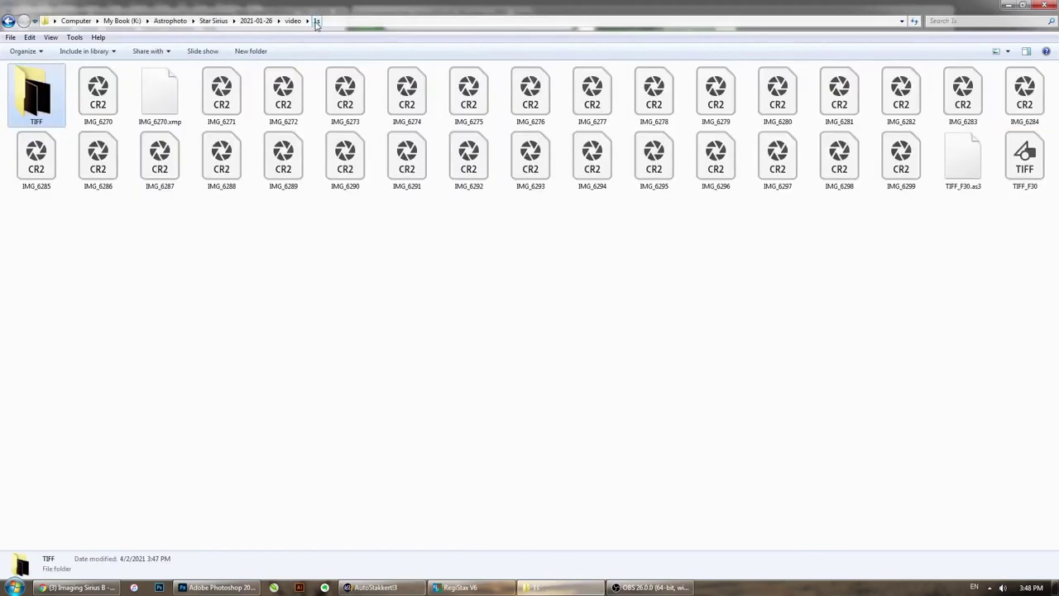
pyautogui.click(1034, 176)
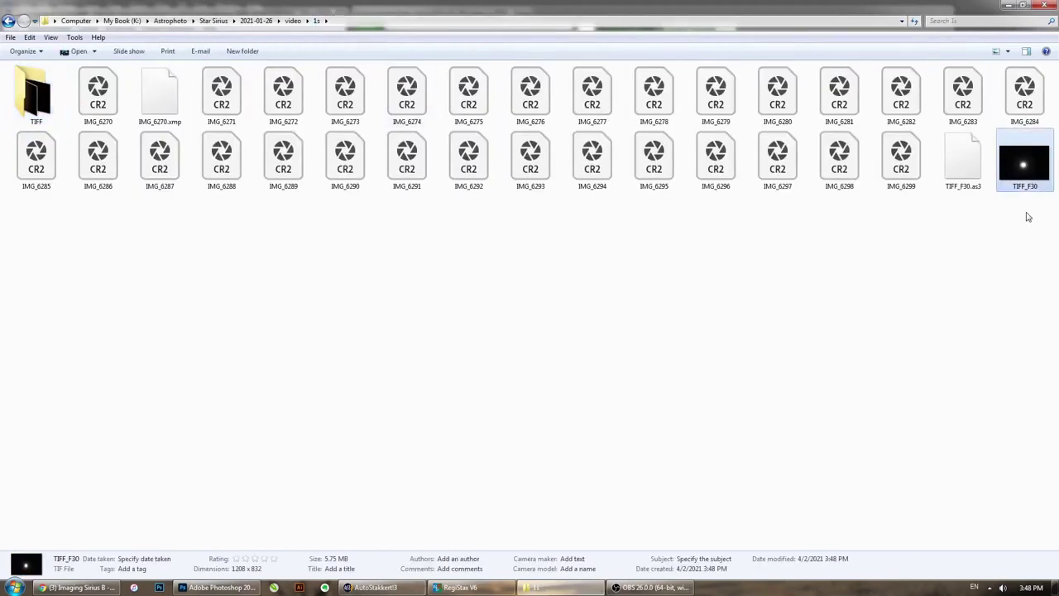
pyautogui.doubleClick(1026, 174)
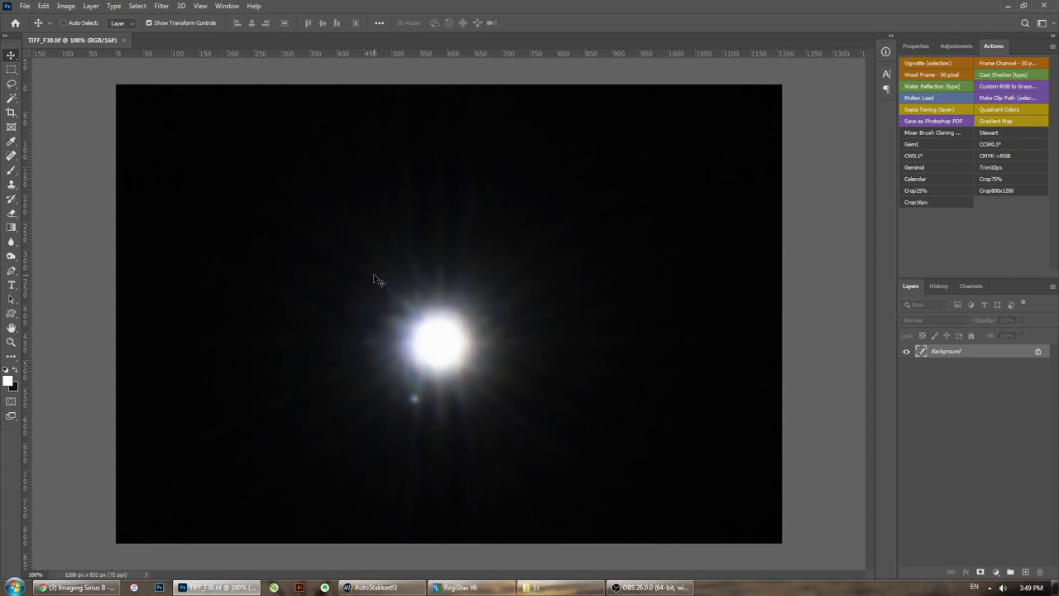
pyautogui.click(124, 39)
pyautogui.click(561, 586)
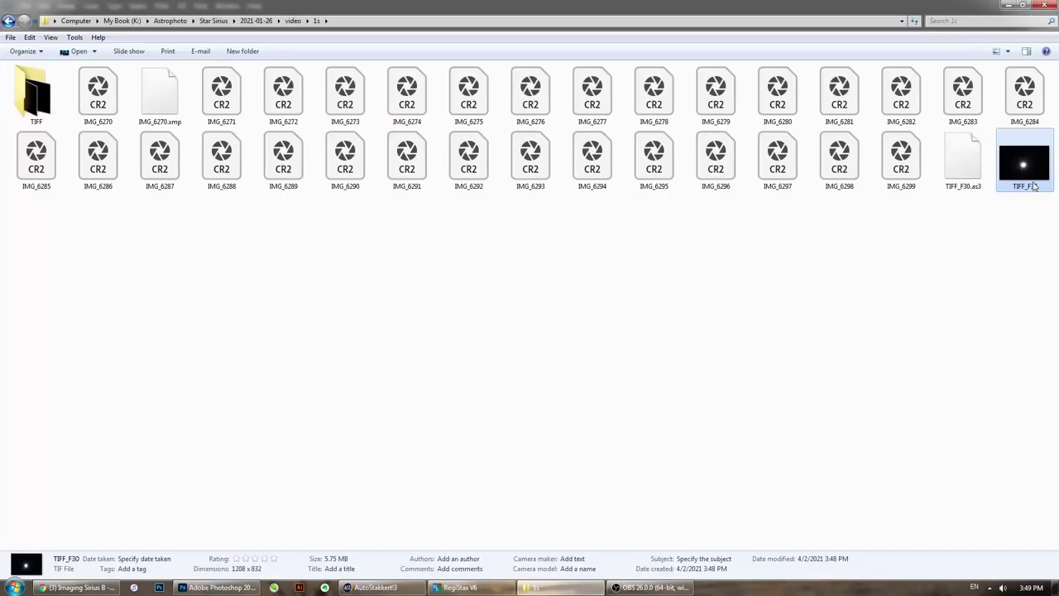
# Step: Load TIFF_F30 into RegiStax, link the wavelet layers and raise layer 2 to 10.0
pyautogui.moveTo(1033, 187); pyautogui.dragTo(480, 473)
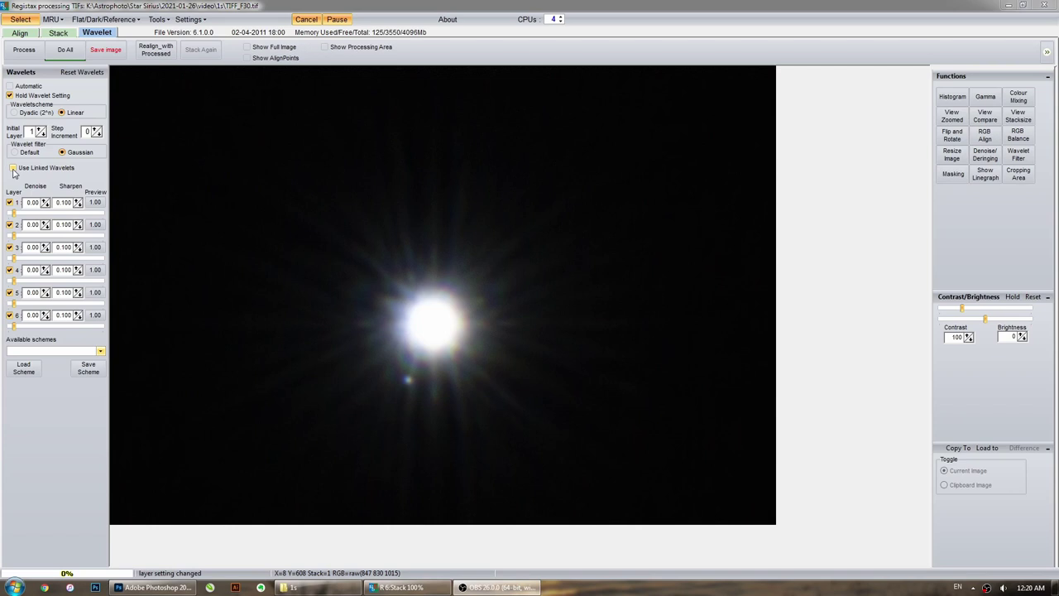
pyautogui.click(12, 169)
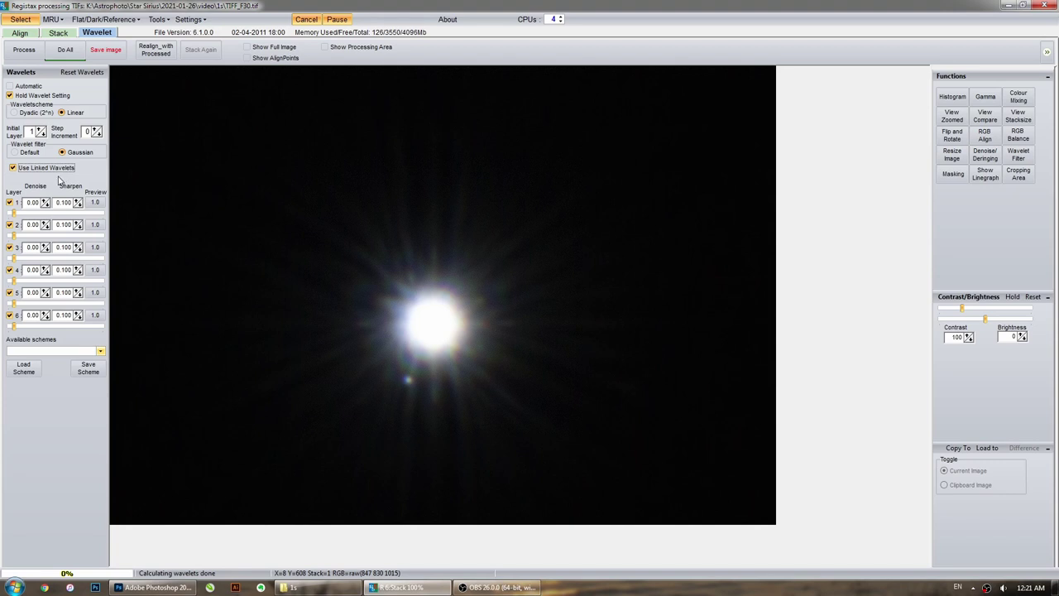
pyautogui.click(15, 236)
pyautogui.click(23, 238)
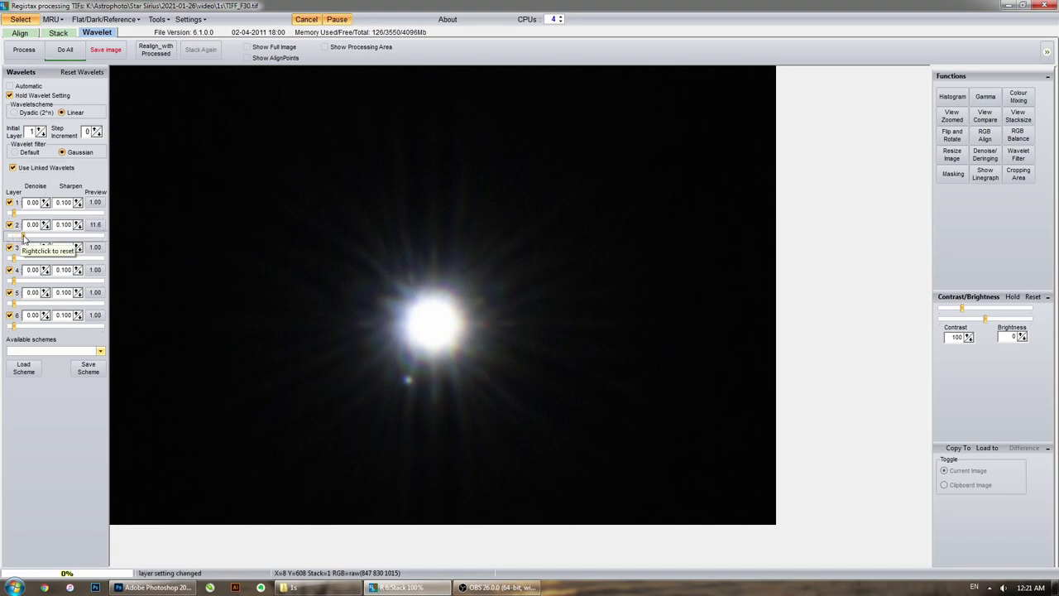
pyautogui.click(21, 238)
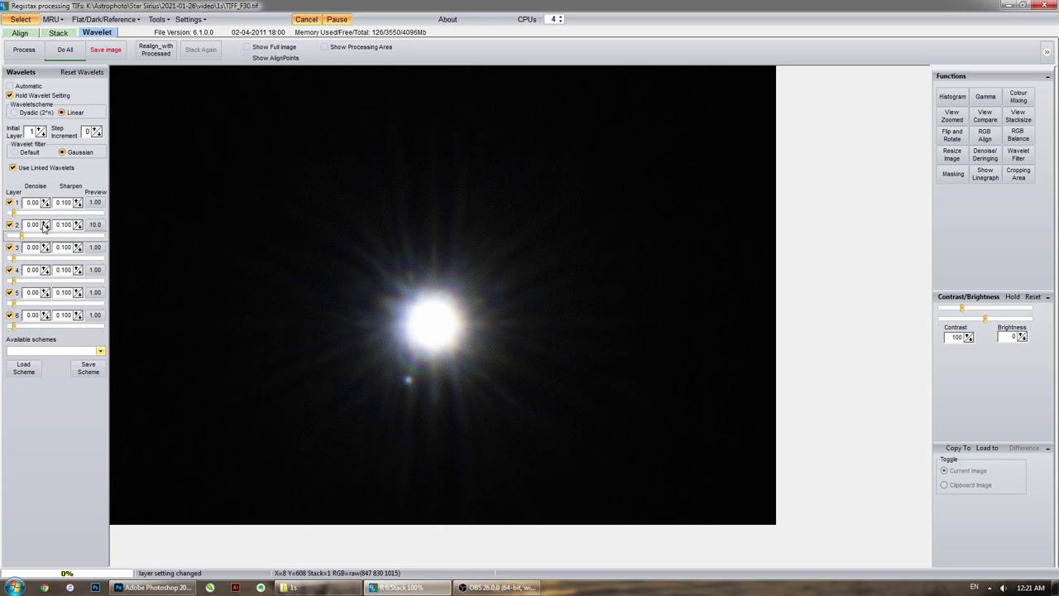
# Step: Give layer 2 denoise 0.25 and sharpen 0.130, and raise layer 1 to 7.00
pyautogui.click(45, 227)
pyautogui.write('0.25')
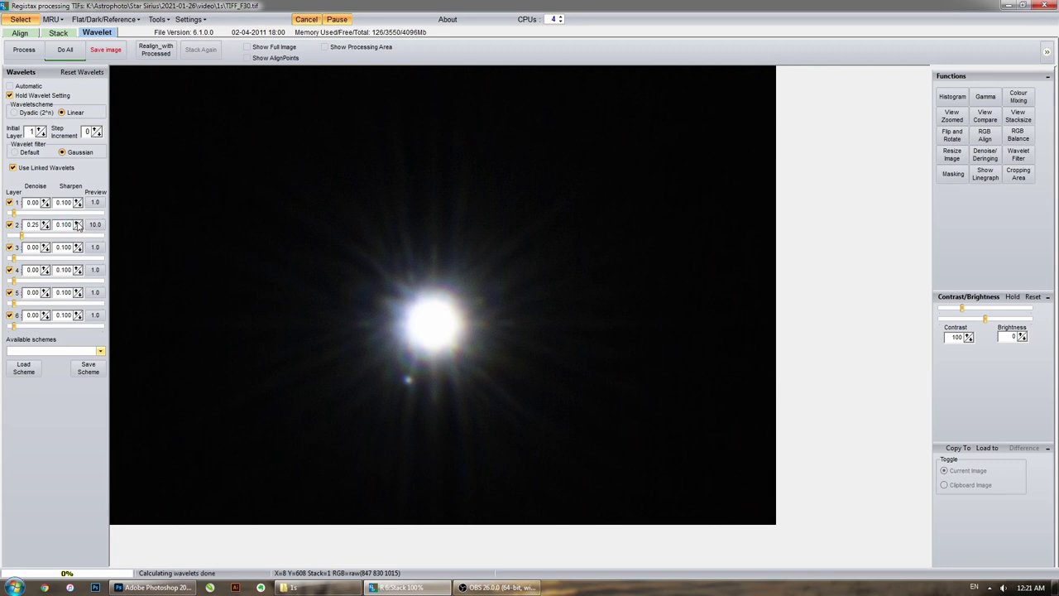
pyautogui.click(77, 226)
pyautogui.click(76, 223)
pyautogui.click(77, 223)
pyautogui.click(76, 223)
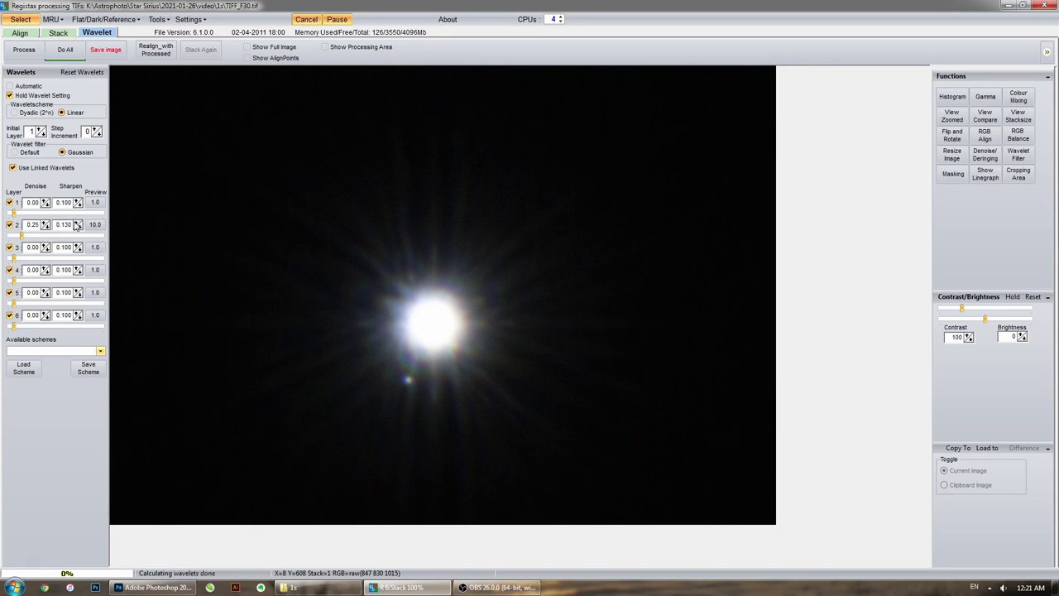
pyautogui.click(16, 213)
pyautogui.moveTo(16, 214); pyautogui.dragTo(20, 214)
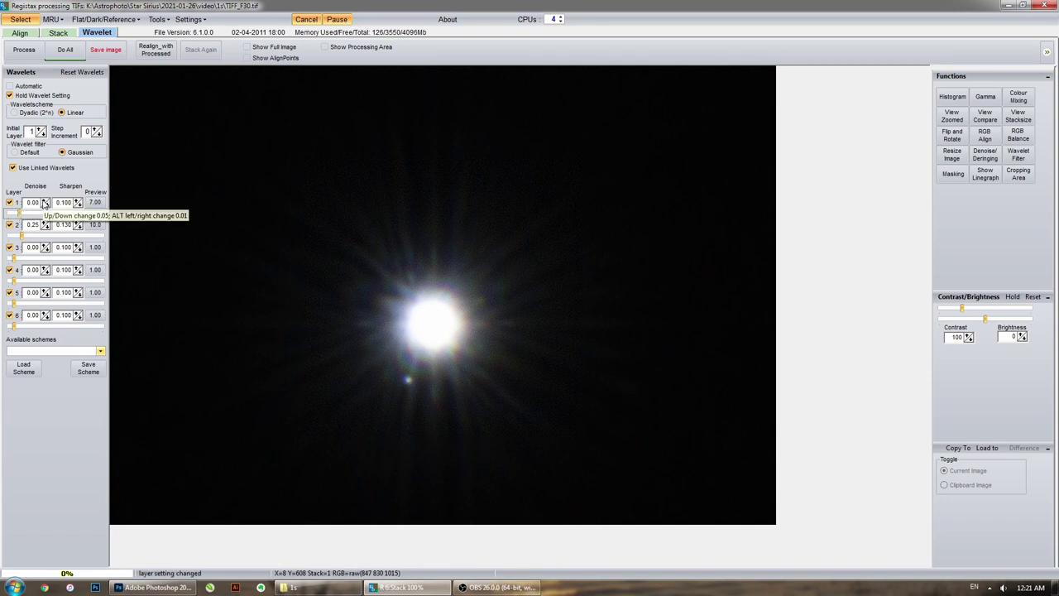
# Step: Set wavelet layer 1's denoise to 0.20 and sharpen to 0.110
pyautogui.click(44, 204)
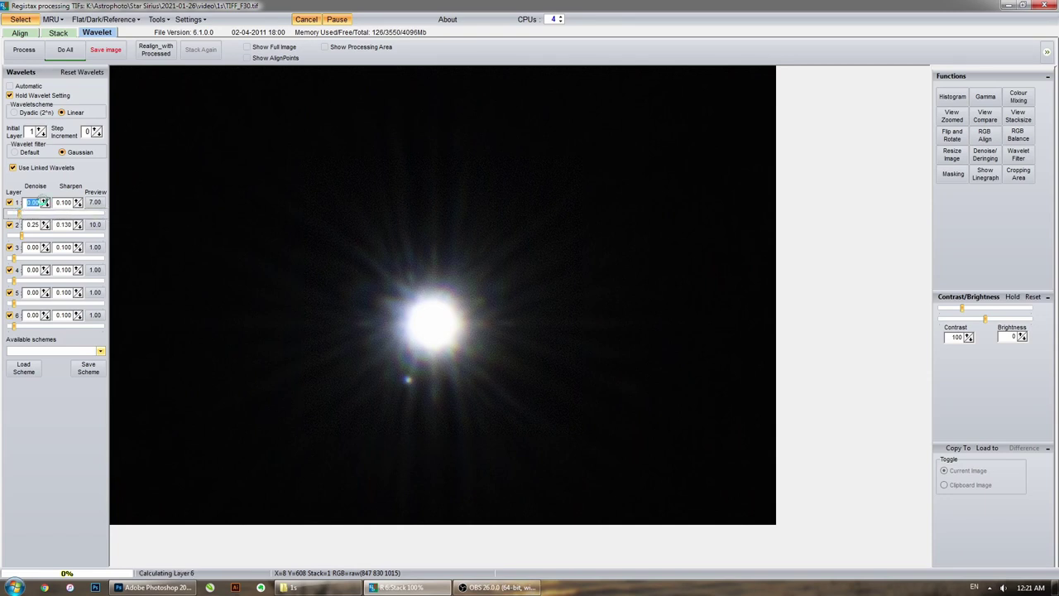
pyautogui.click(46, 199)
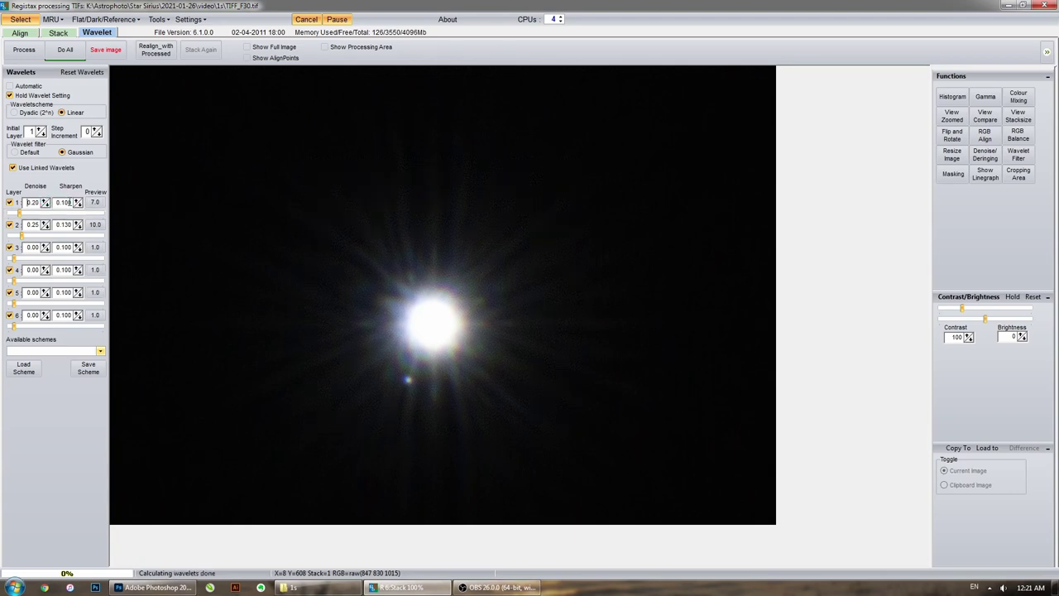
pyautogui.click(76, 202)
# Step: Set wavelet layer 3 to 3.5 with denoise 0.15 and sharpen 0.110
pyautogui.moveTo(14, 259); pyautogui.dragTo(18, 259)
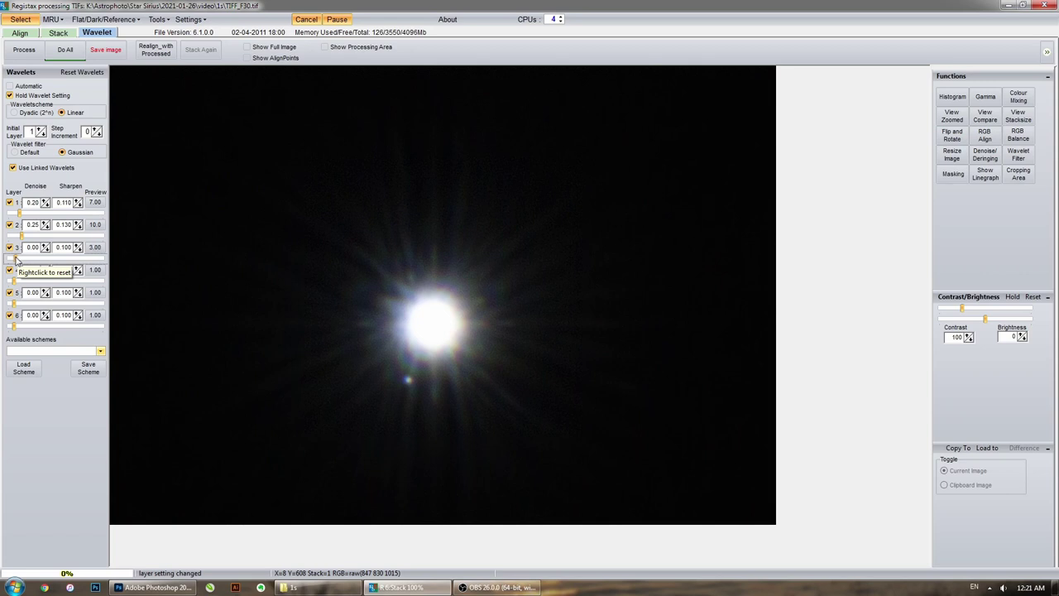
pyautogui.click(15, 259)
pyautogui.click(15, 259)
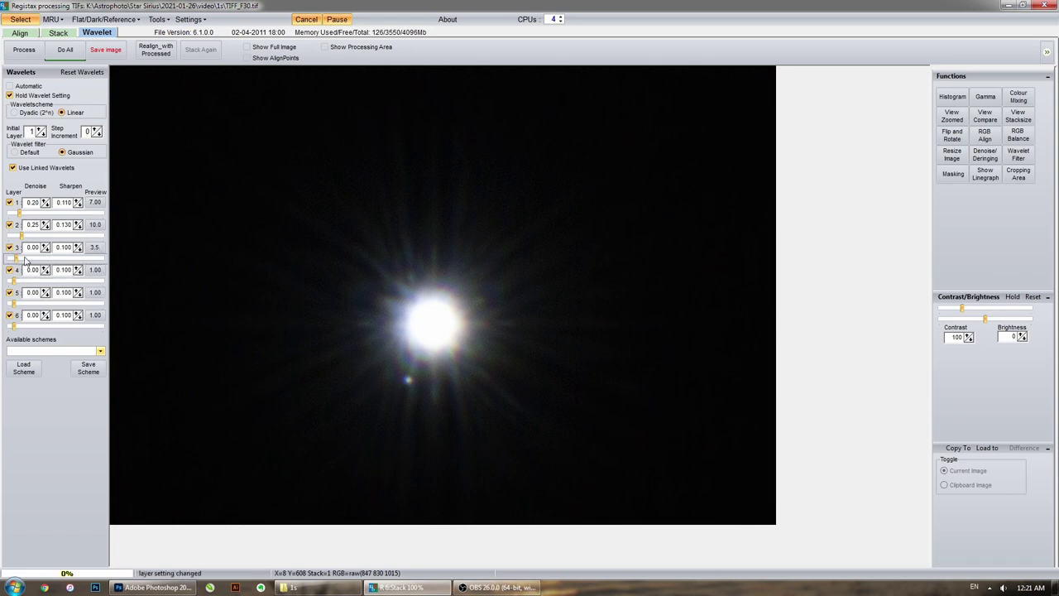
pyautogui.click(44, 249)
pyautogui.write('0.15')
pyautogui.click(78, 249)
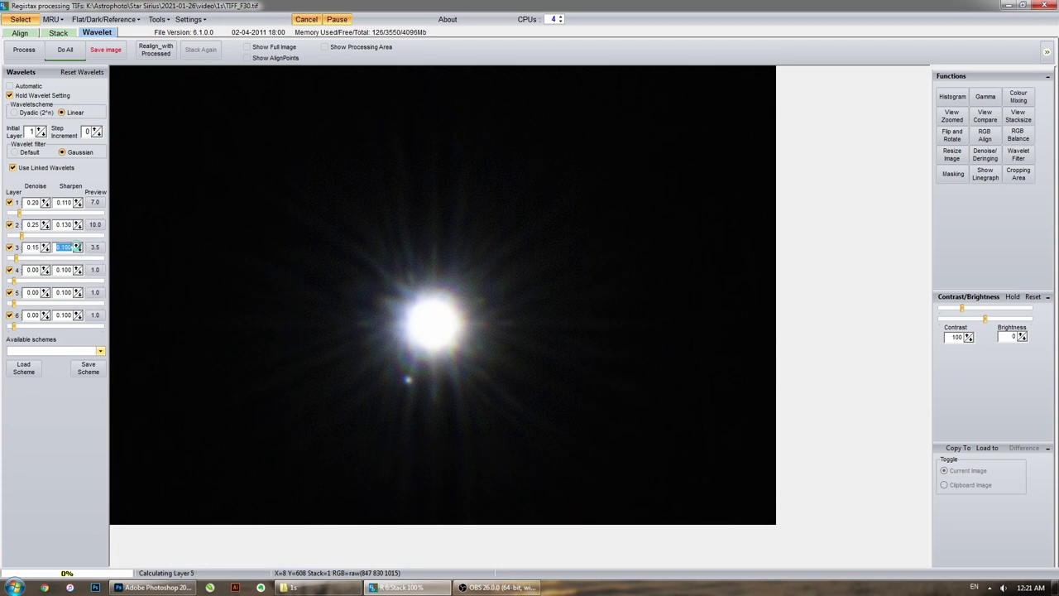
pyautogui.click(77, 246)
# Step: Apply the wavelets with Do All and save the result as 16-bit TIFF TIFF_F30w
pyautogui.click(71, 50)
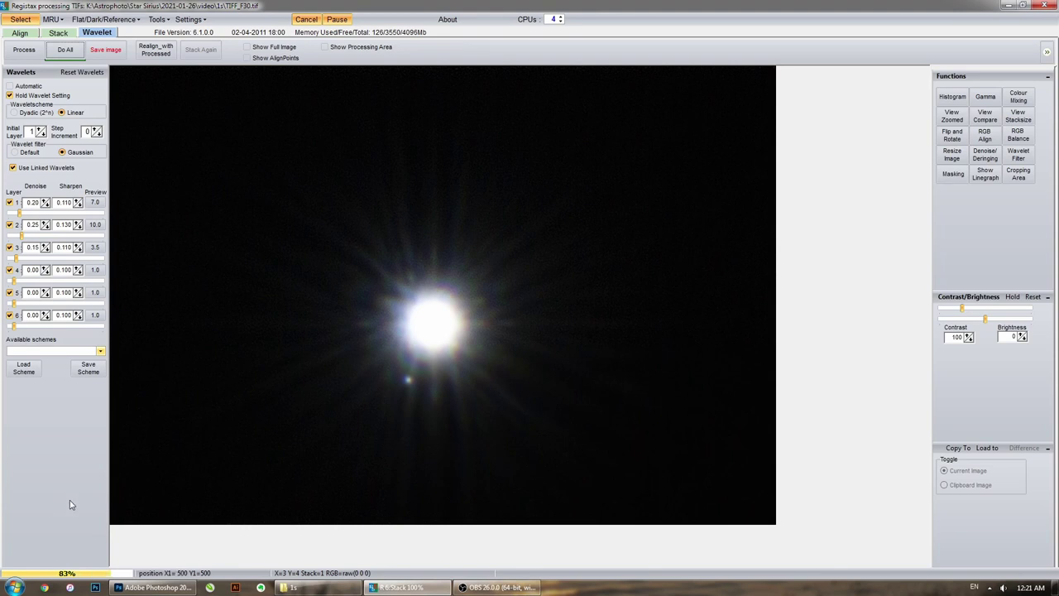
pyautogui.click(105, 51)
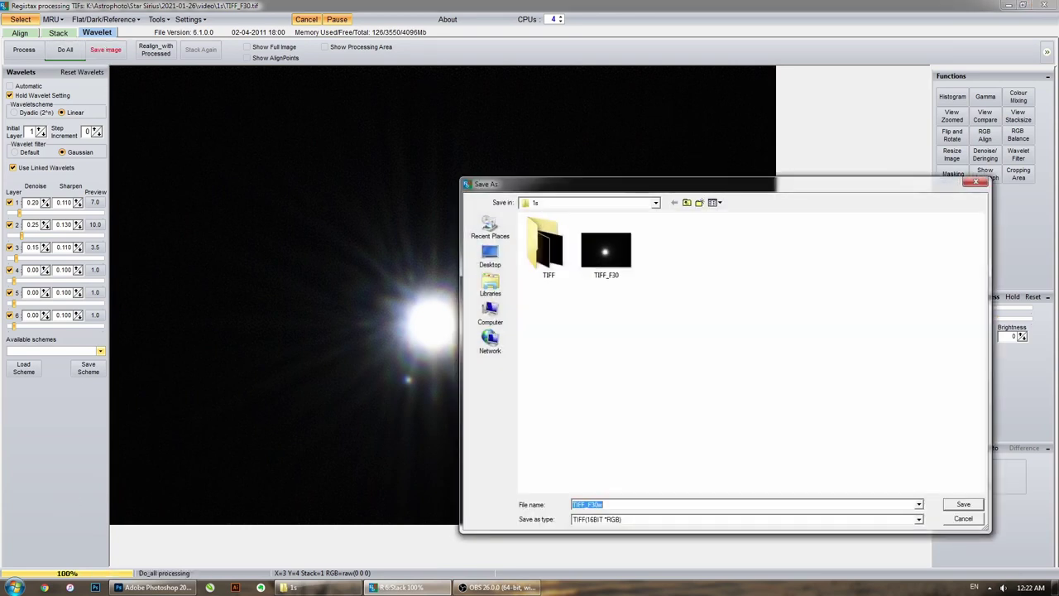
pyautogui.press('Return')
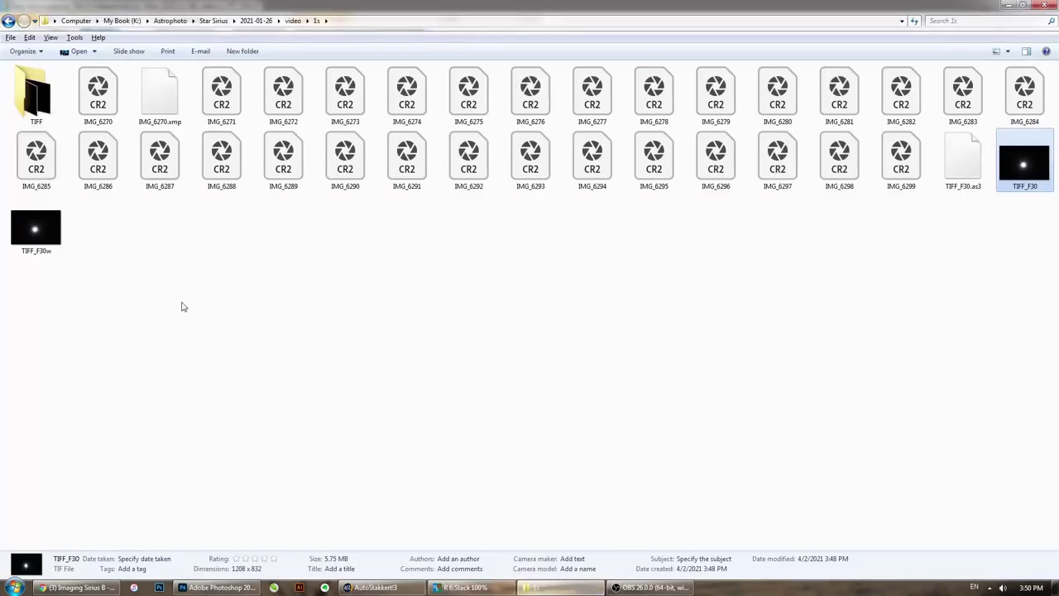
pyautogui.click(44, 235)
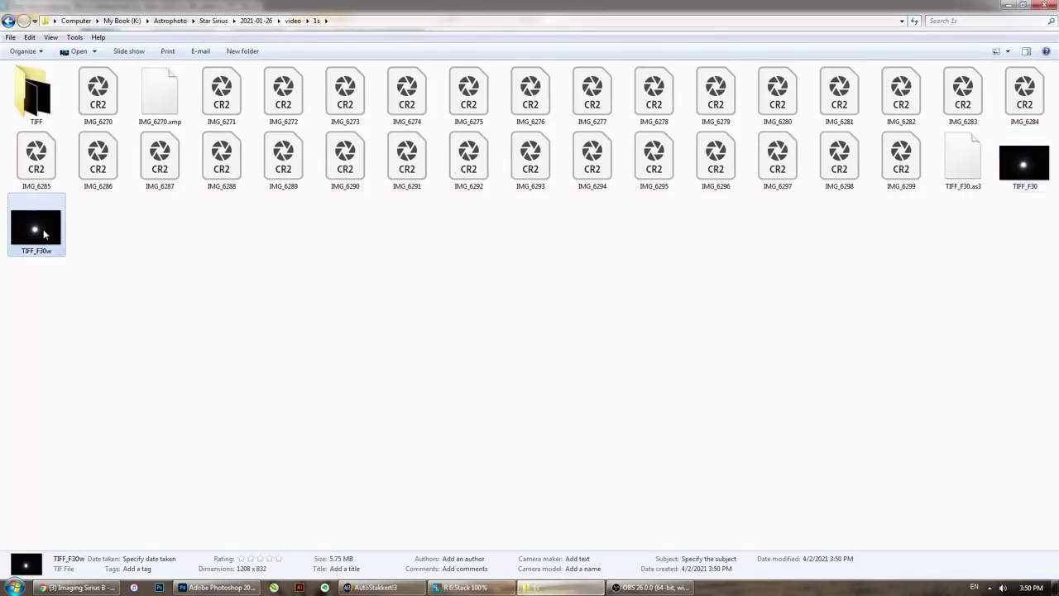
# Step: Open TIFF_F30w from the 1s folder in Photoshop
pyautogui.doubleClick(45, 235)
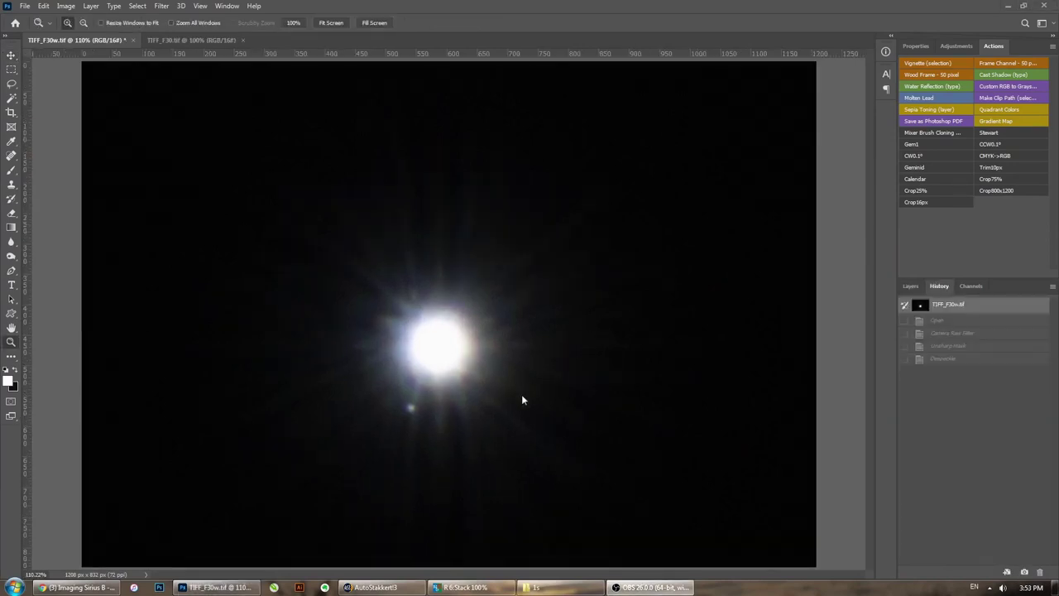
# Step: Apply a Camera Raw Filter to TIFF_F30w with Texture 30, Clarity 20 and Dehaze 10
pyautogui.click(161, 6)
pyautogui.click(194, 73)
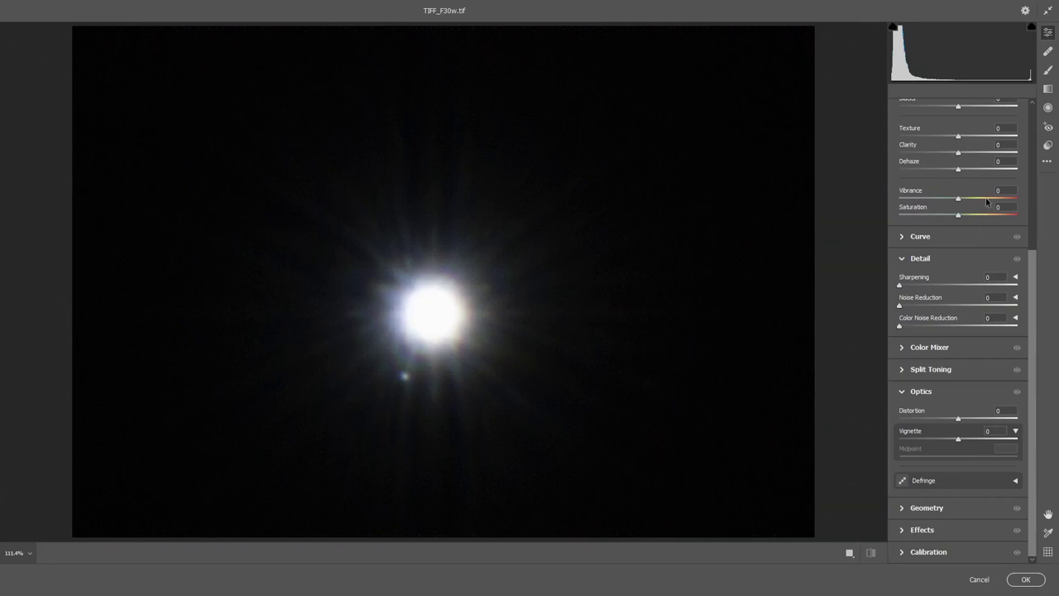
pyautogui.click(1002, 128)
pyautogui.write('30')
pyautogui.press('Tab')
pyautogui.write('20')
pyautogui.press('Tab')
pyautogui.write('10')
pyautogui.press('Return')
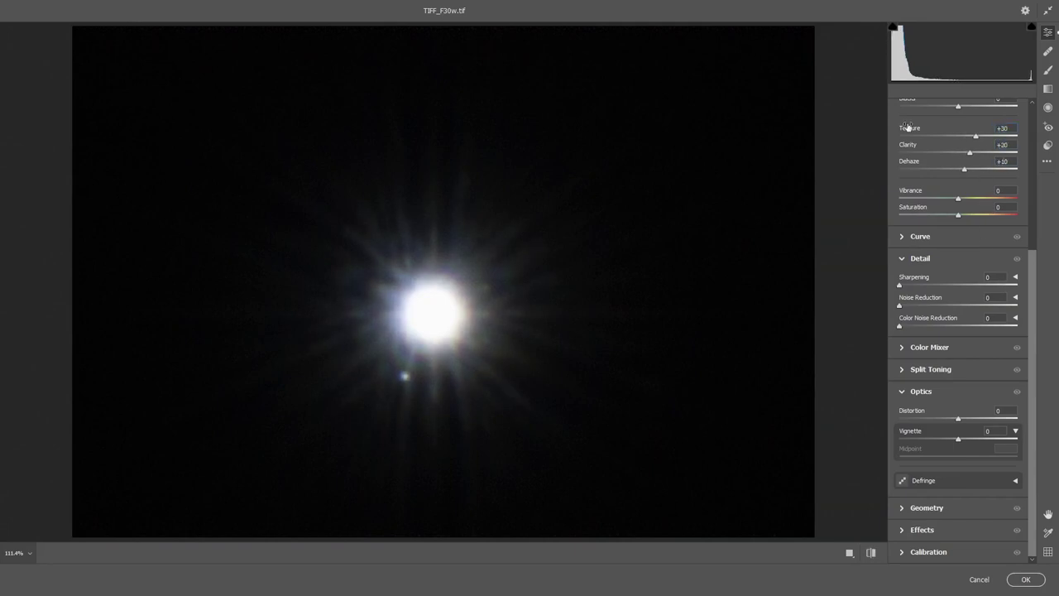
pyautogui.click(1026, 581)
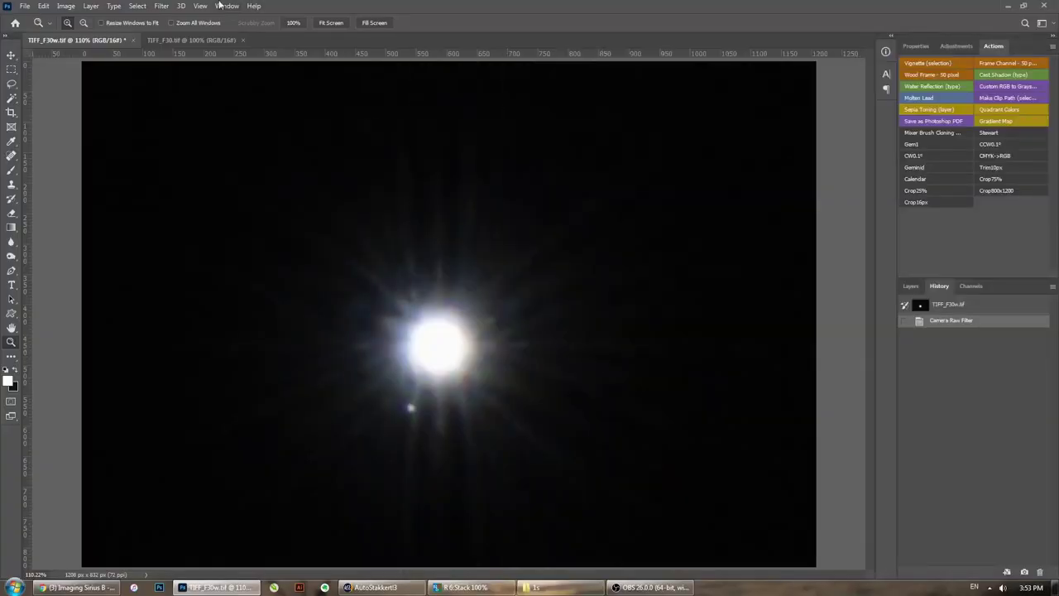
# Step: Apply Unsharp Mask at 300%, Radius 2.0, Threshold 10 to the Sirius image
pyautogui.click(161, 6)
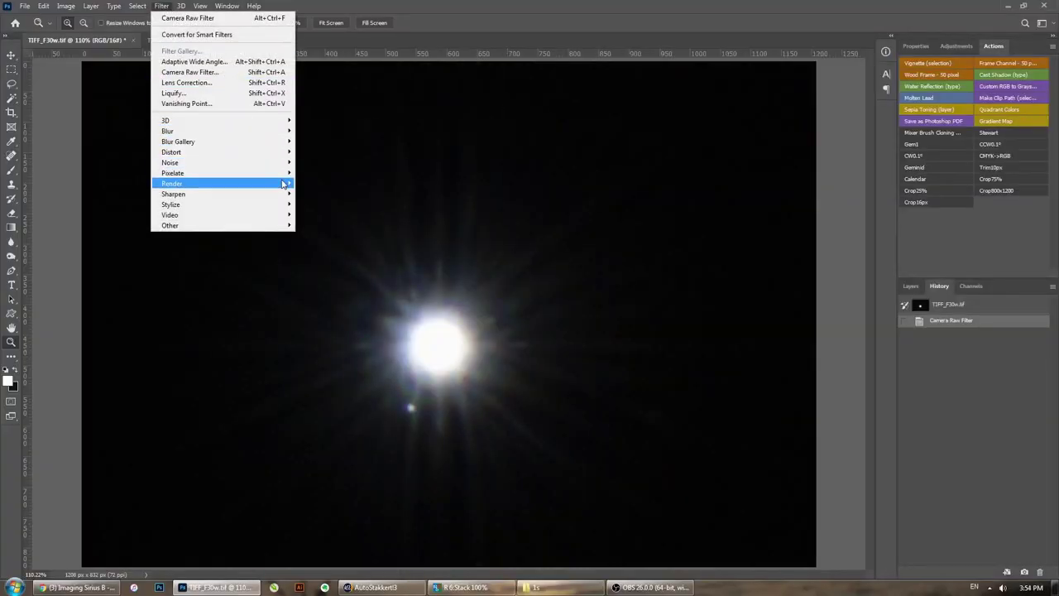
pyautogui.moveTo(281, 195)
pyautogui.click(331, 246)
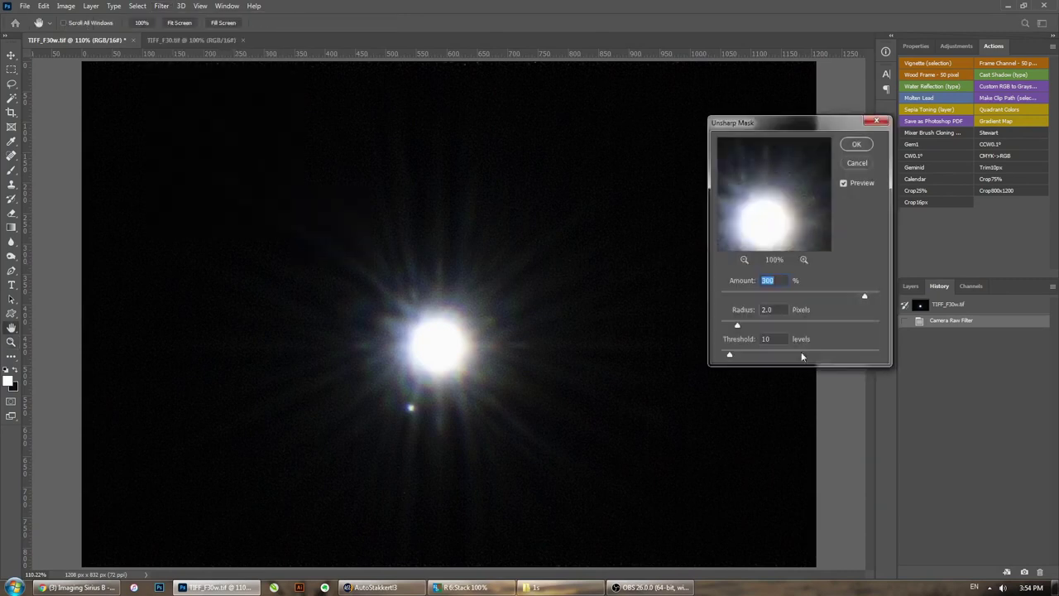
pyautogui.moveTo(788, 226); pyautogui.dragTo(804, 179)
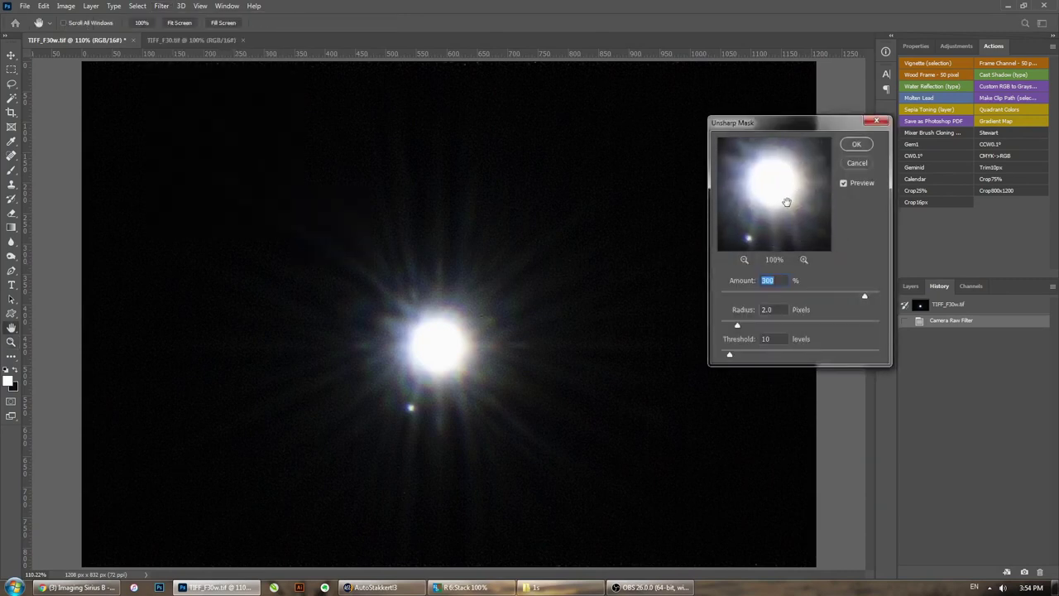
pyautogui.click(862, 149)
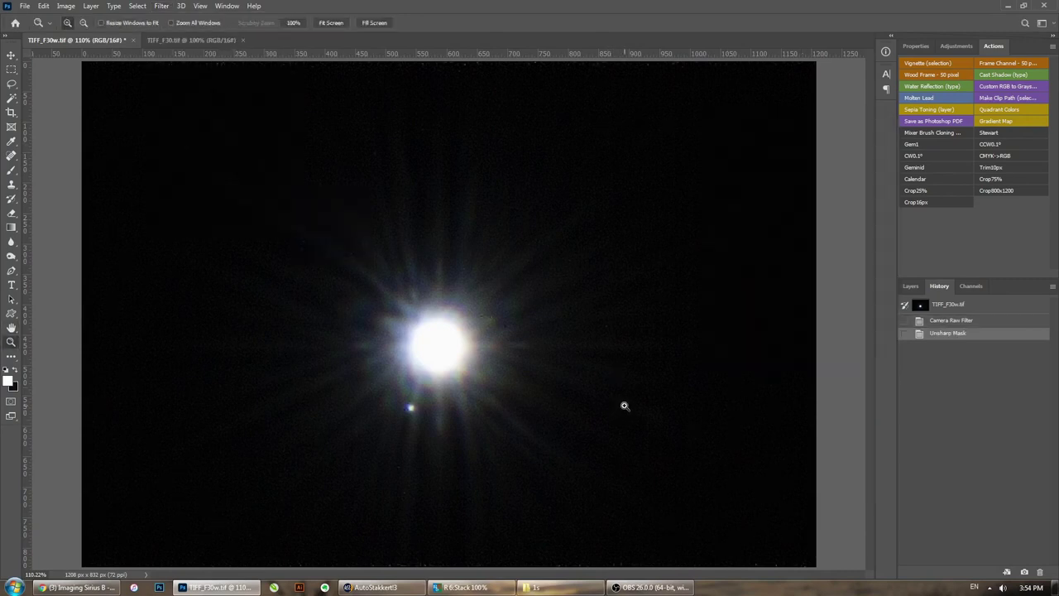
# Step: Apply Despeckle, compare it with the sharpened-only state in History, and keep Despeckle
pyautogui.click(163, 8)
pyautogui.moveTo(256, 162)
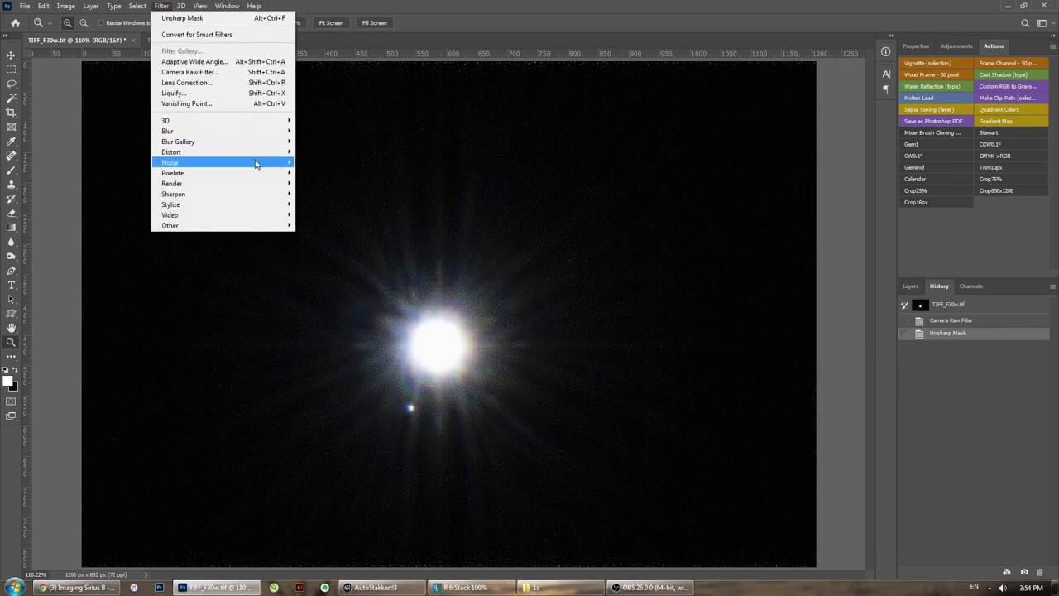
pyautogui.click(318, 172)
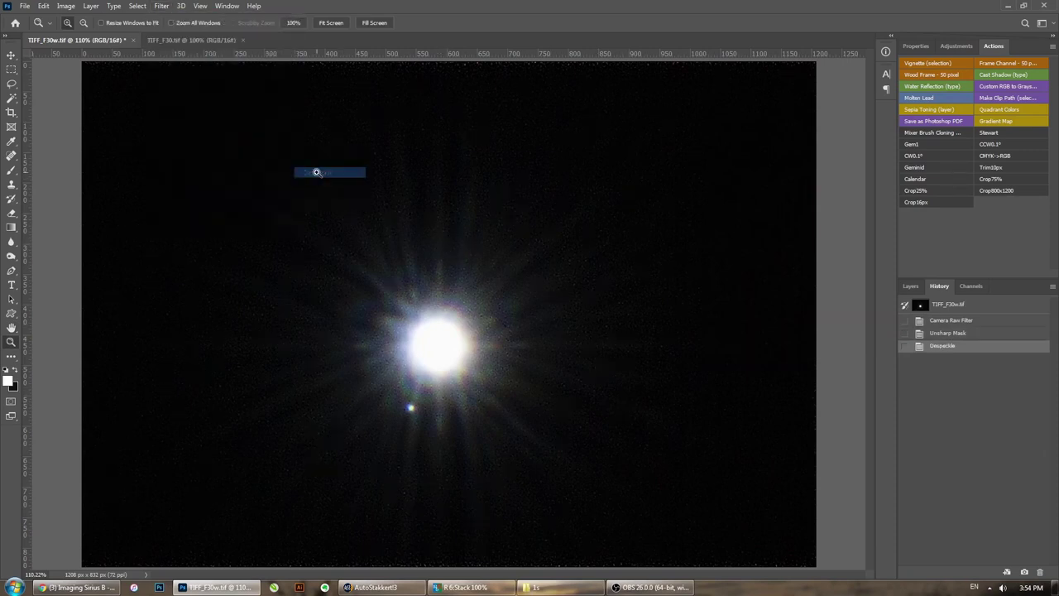
pyautogui.click(958, 335)
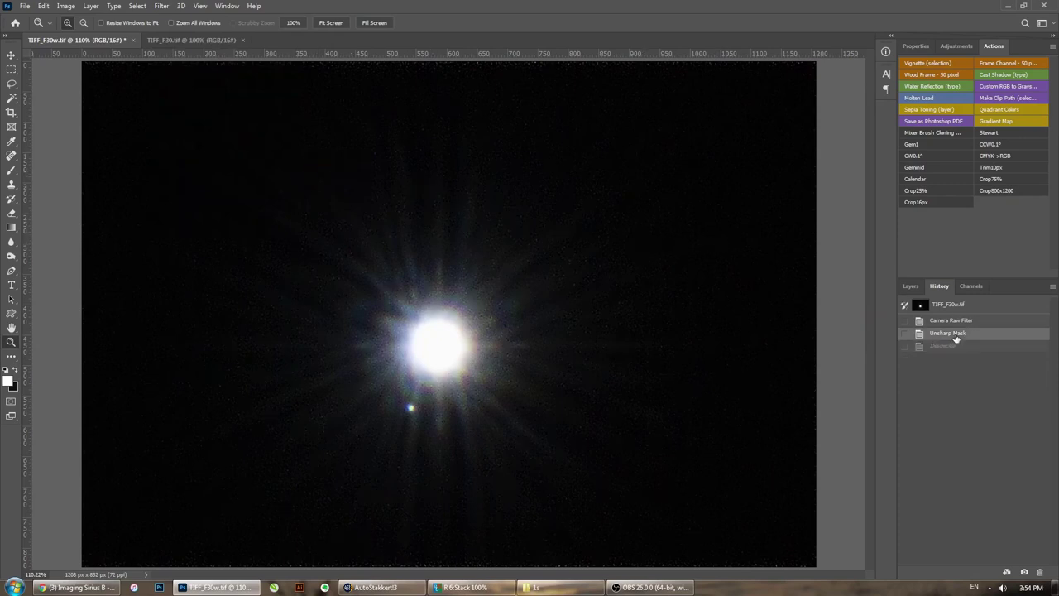
pyautogui.click(954, 347)
pyautogui.click(955, 336)
pyautogui.click(954, 347)
pyautogui.hotkey('ctrl', '+')
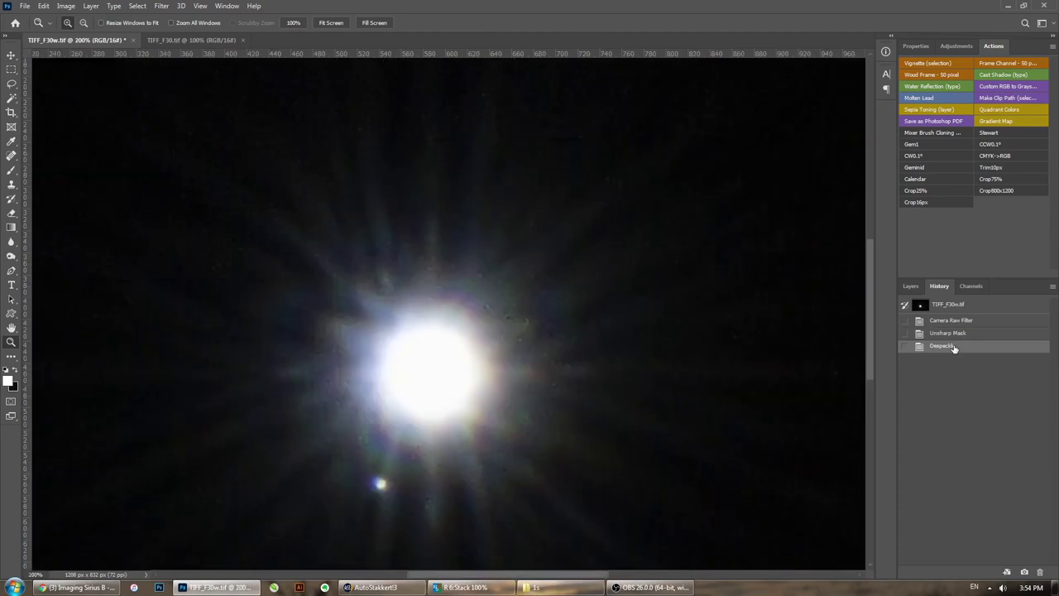
pyautogui.click(567, 348)
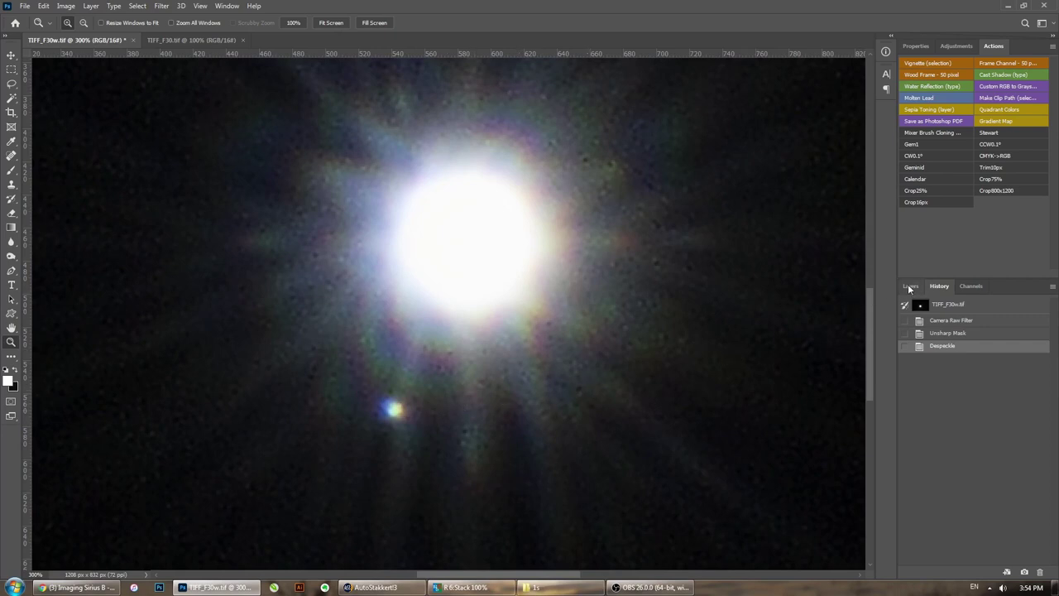
pyautogui.click(910, 286)
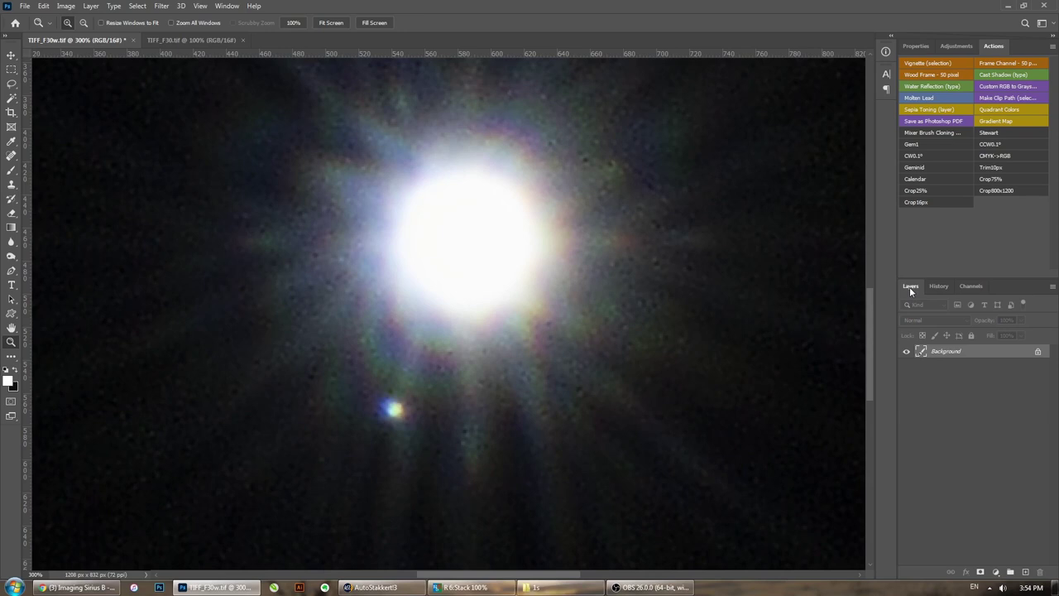
pyautogui.hotkey('ctrl', '3')
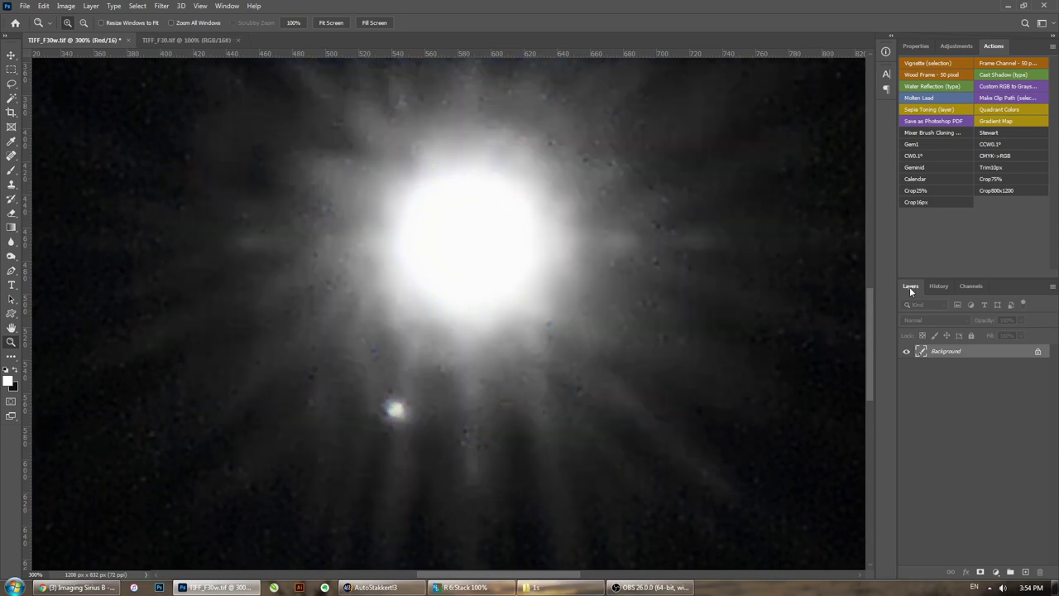
pyautogui.hotkey('ctrl', '4')
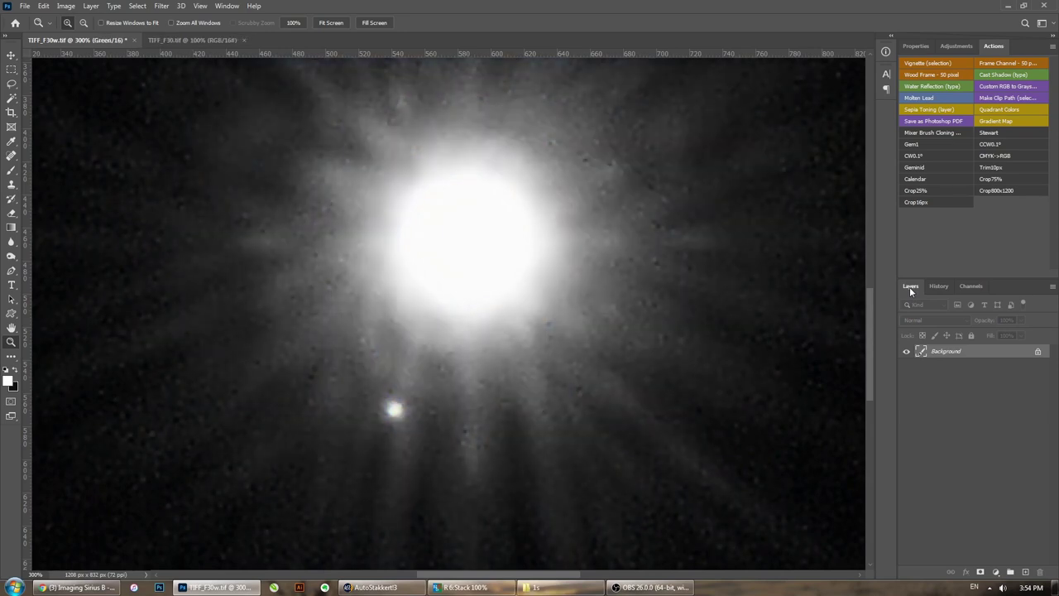
pyautogui.hotkey('ctrl', '5')
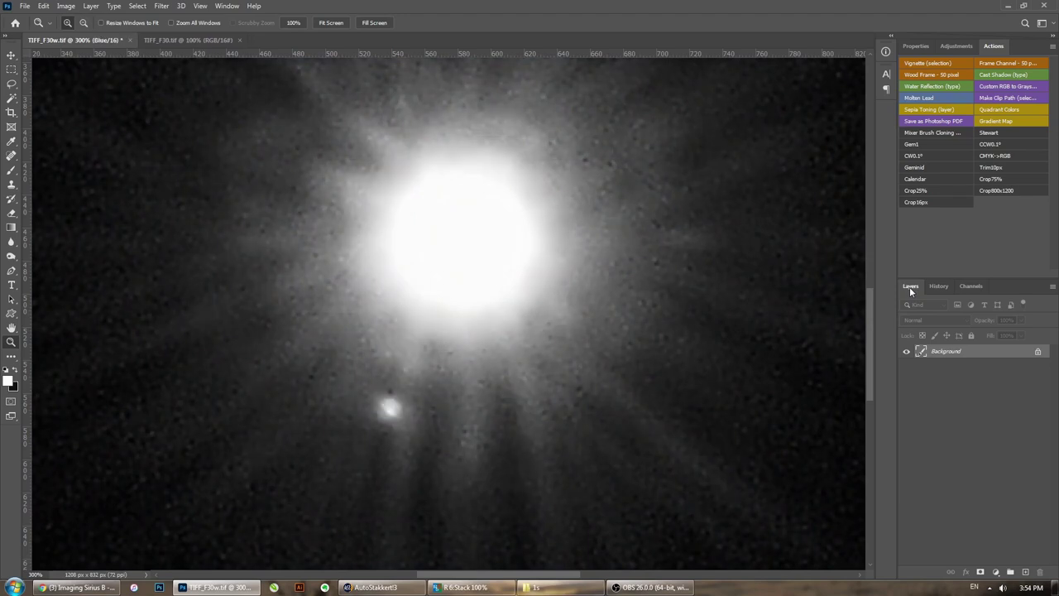
pyautogui.hotkey('ctrl', '2')
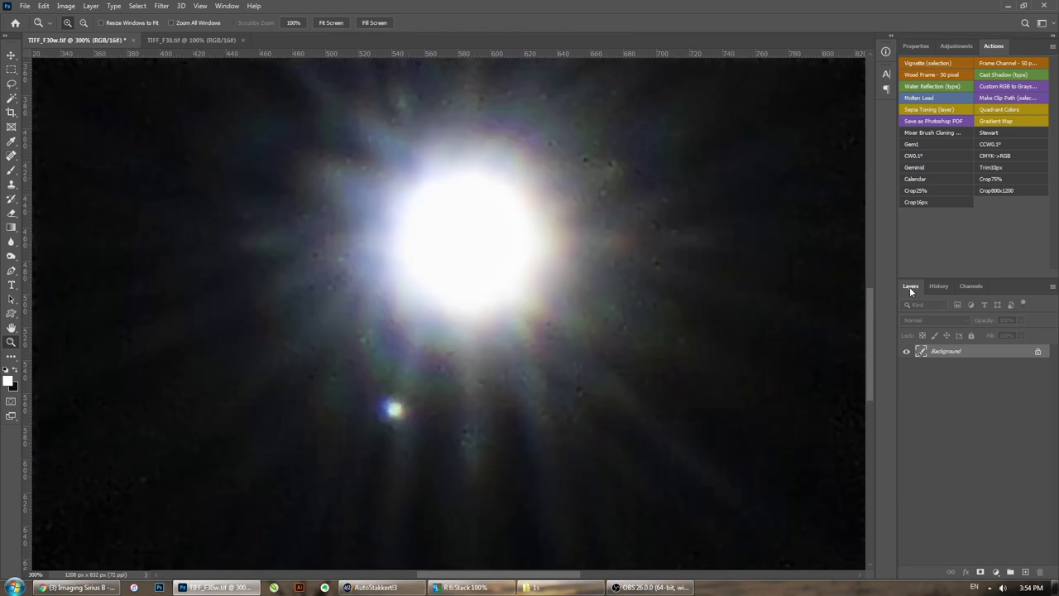
pyautogui.hotkey('ctrl', '3')
pyautogui.hotkey('ctrl', '4')
pyautogui.hotkey('ctrl', '3')
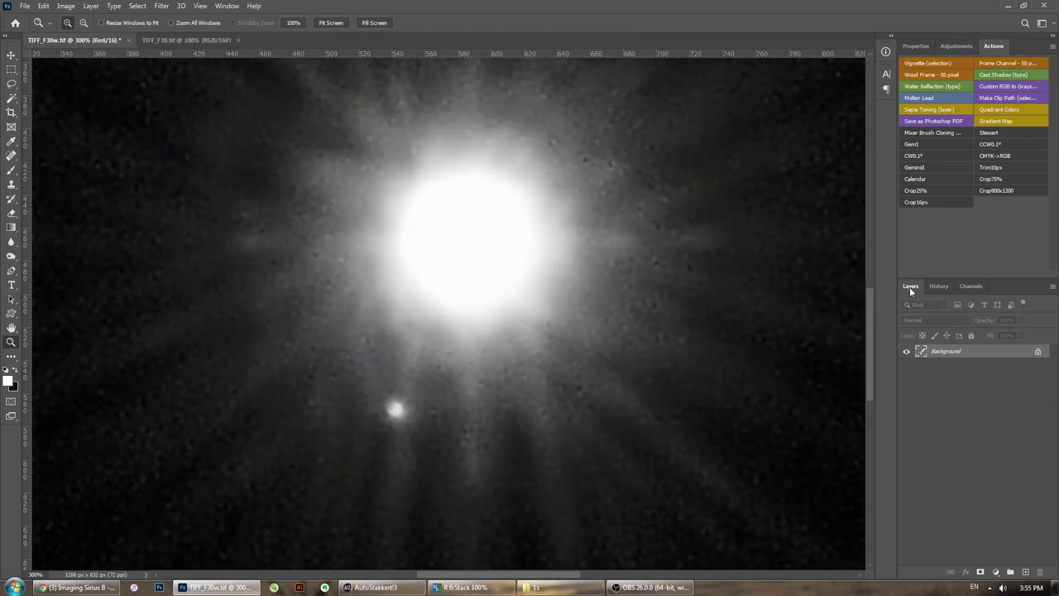
pyautogui.hotkey('ctrl', '4')
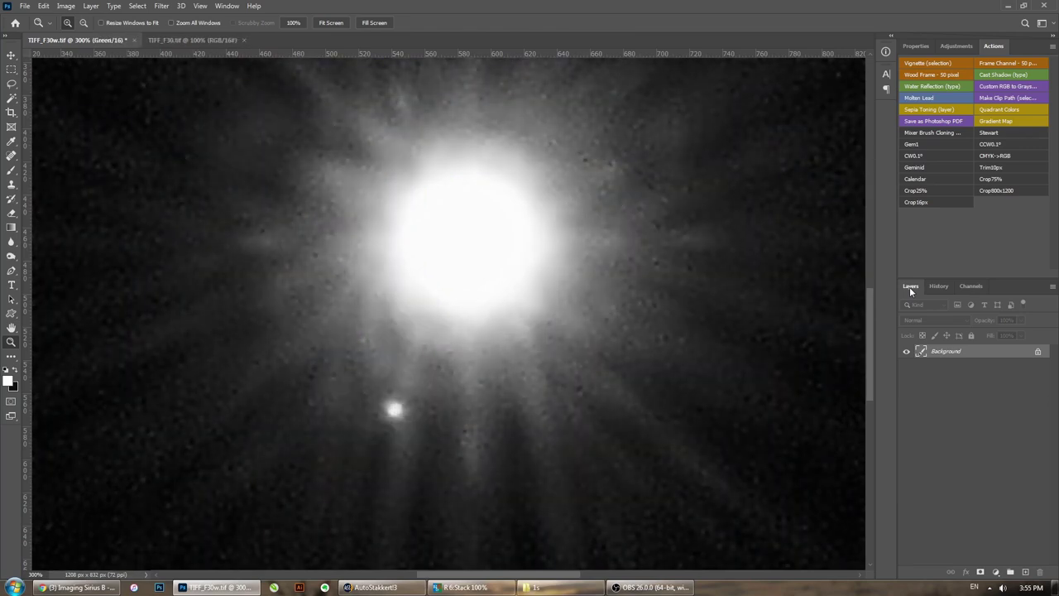
pyautogui.hotkey('ctrl', '3')
pyautogui.hotkey('ctrl', '4')
pyautogui.hotkey('ctrl', '3')
pyautogui.press('v')
pyautogui.hotkey('ctrl', '4')
pyautogui.hotkey('ctrl', '3')
pyautogui.hotkey('ctrl', '4')
pyautogui.hotkey('ctrl', '5')
pyautogui.hotkey('ctrl', '4')
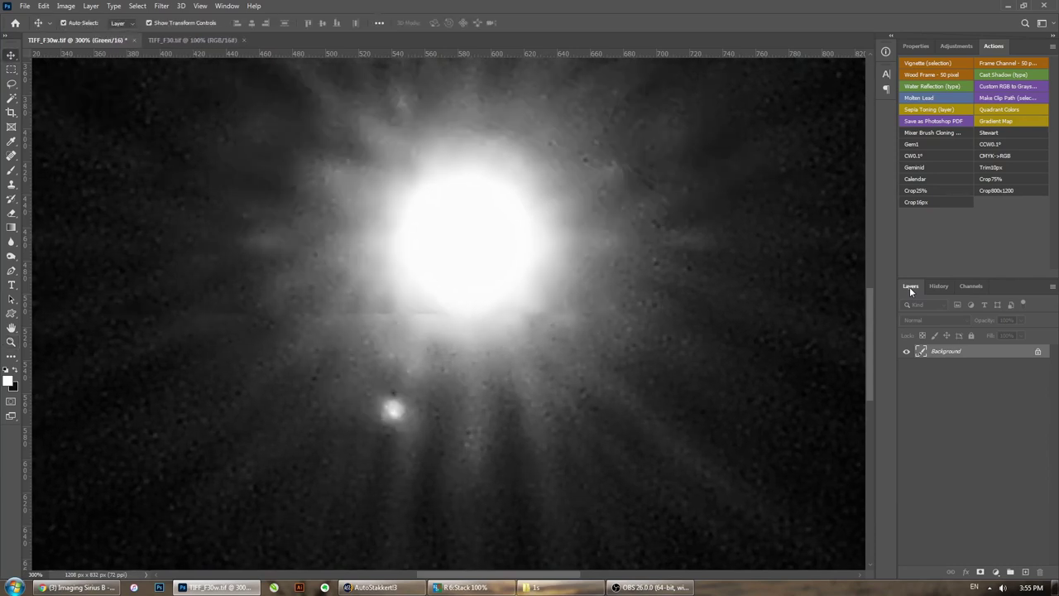
pyautogui.hotkey('ctrl', '5')
pyautogui.hotkey('ctrl', '2')
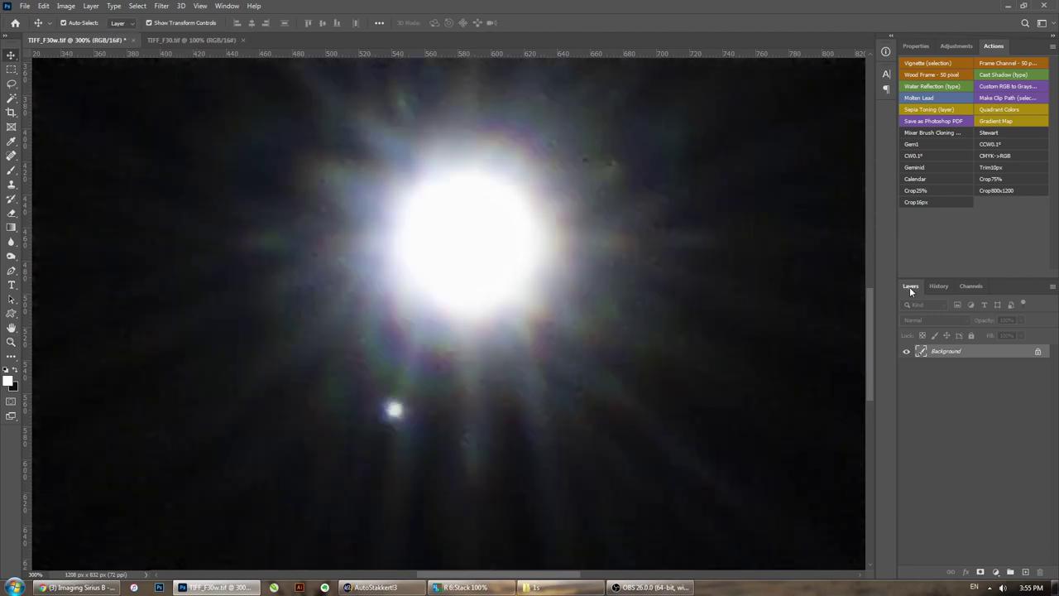
pyautogui.hotkey('ctrl', '4')
pyautogui.hotkey('ctrl', '2')
# Step: Rotate the whole image 90° clockwise into an 832 x 1208 portrait frame
pyautogui.hotkey('ctrl', '0')
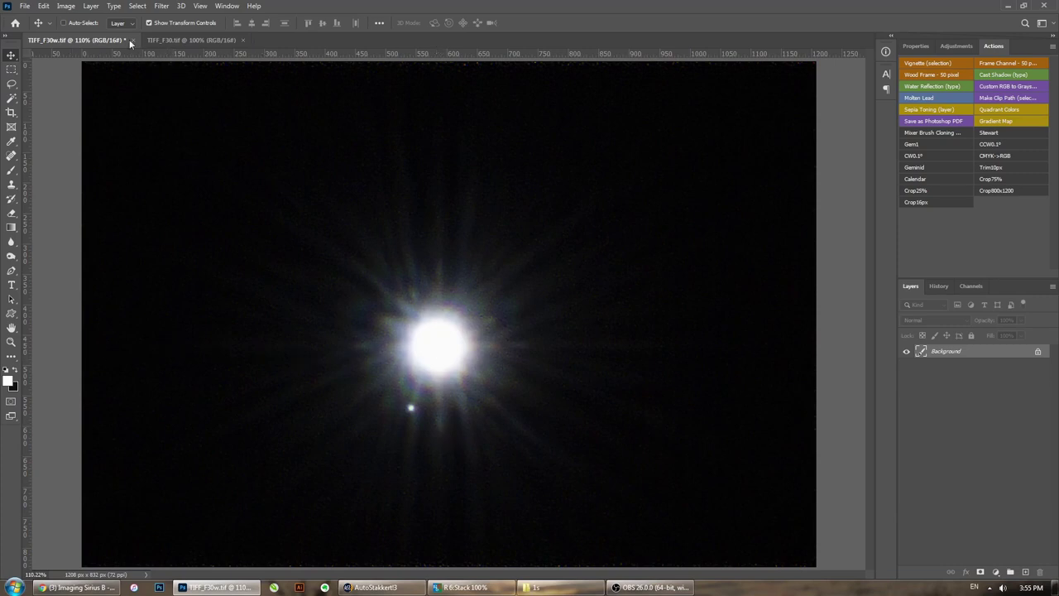
pyautogui.click(66, 6)
pyautogui.moveTo(145, 112)
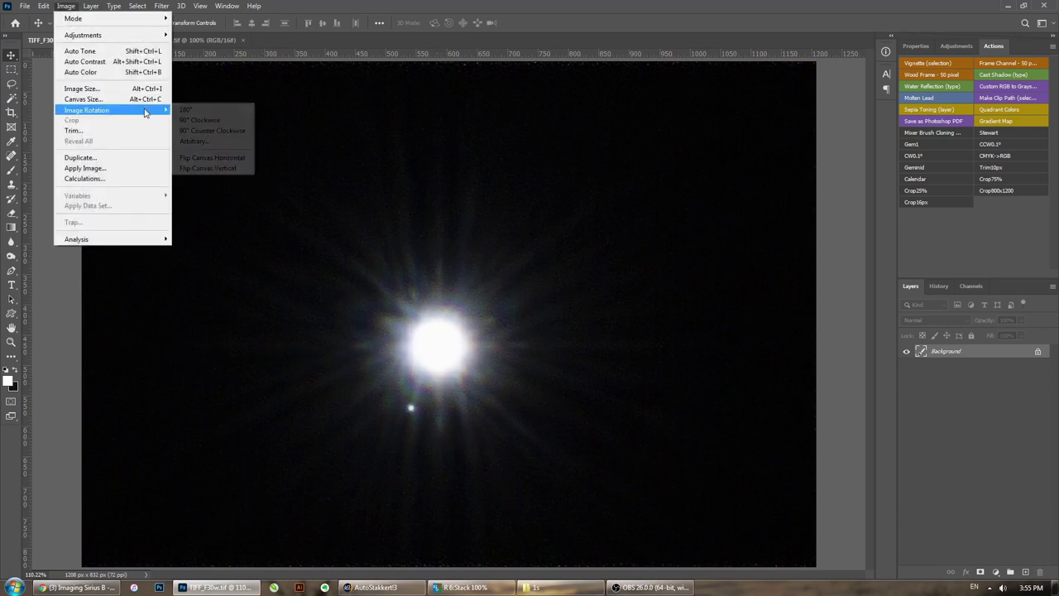
pyautogui.click(211, 121)
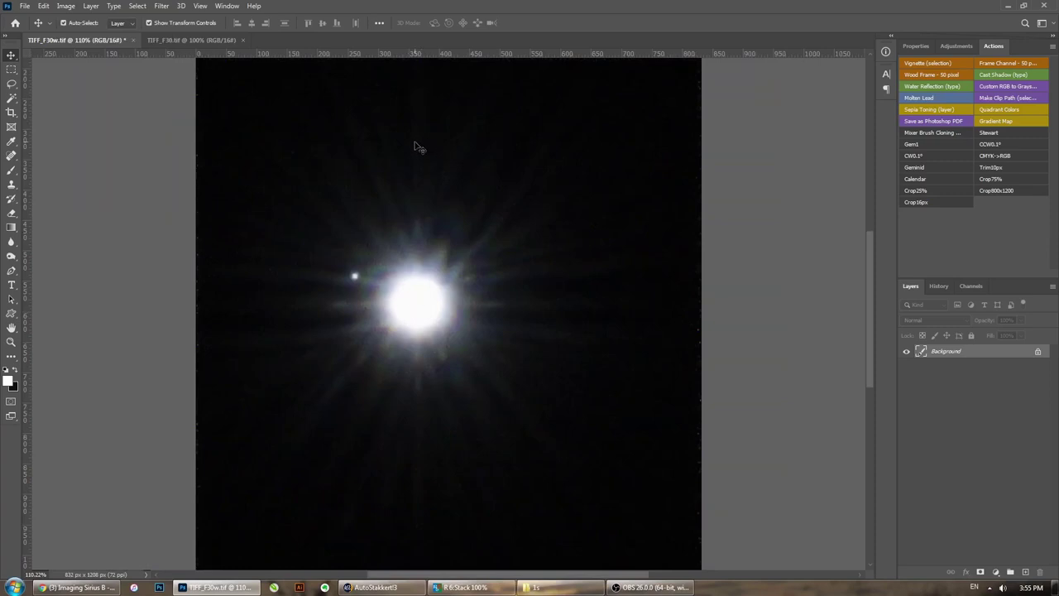
# Step: Crop to a 1:1 square around Sirius A with the companion inside, then fit to window
pyautogui.hotkey('ctrl', '1')
pyautogui.press('c')
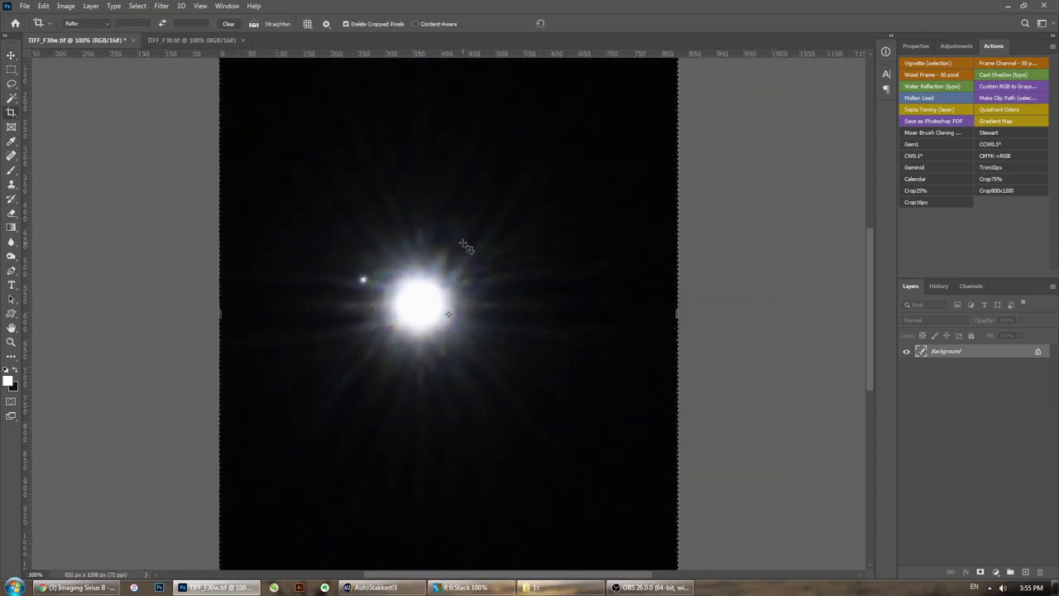
pyautogui.click(103, 25)
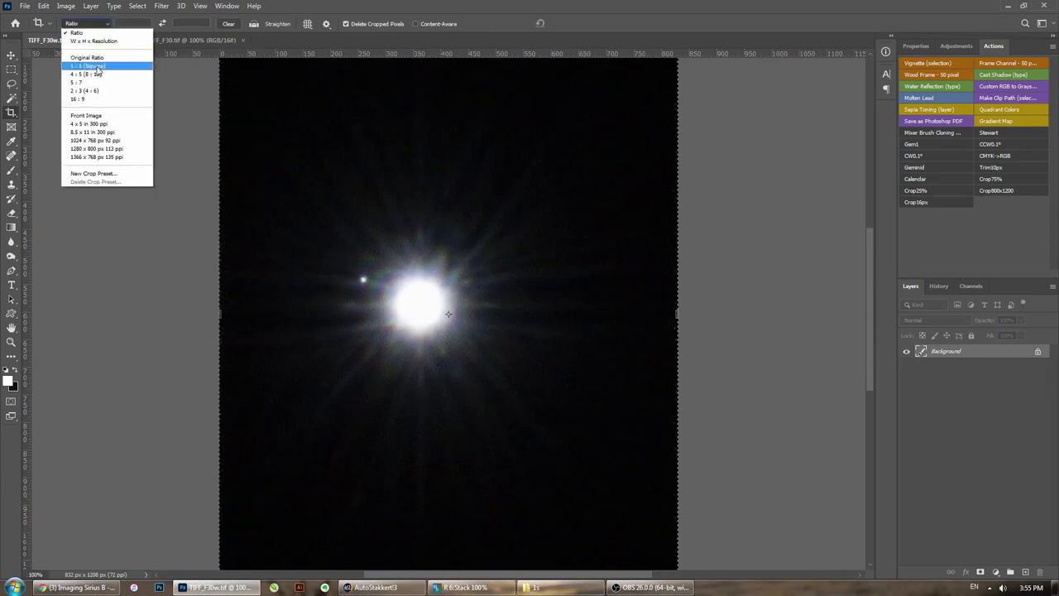
pyautogui.click(100, 68)
pyautogui.moveTo(686, 547); pyautogui.dragTo(609, 470)
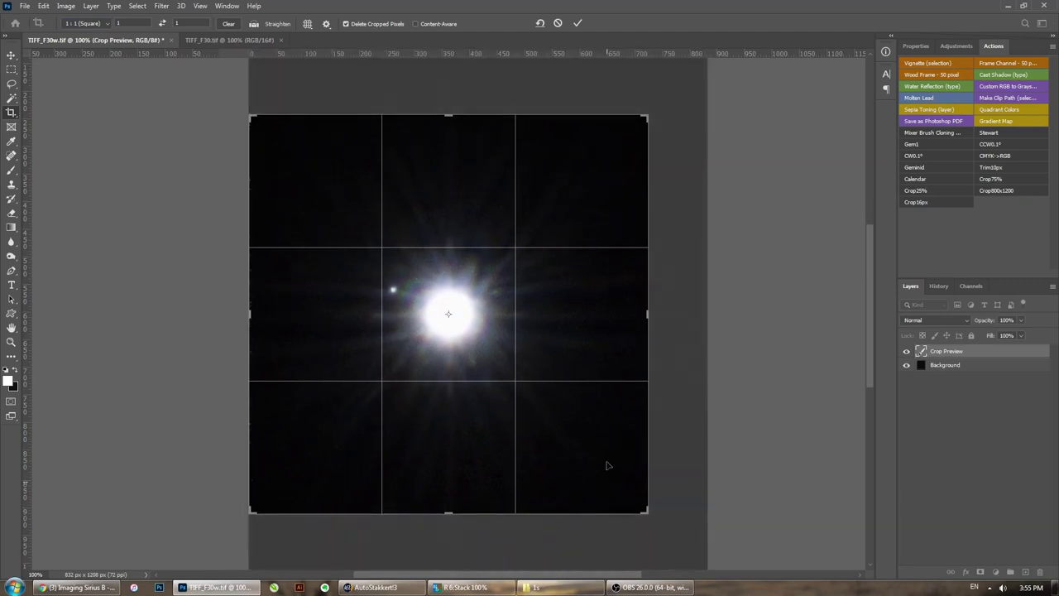
pyautogui.press('Return')
pyautogui.hotkey('ctrl', '0')
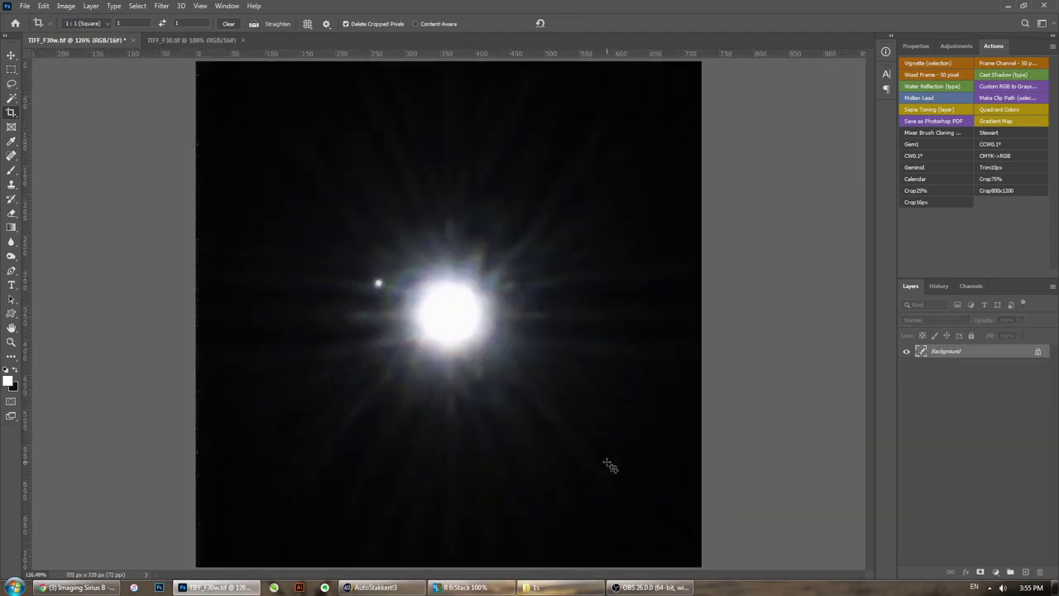